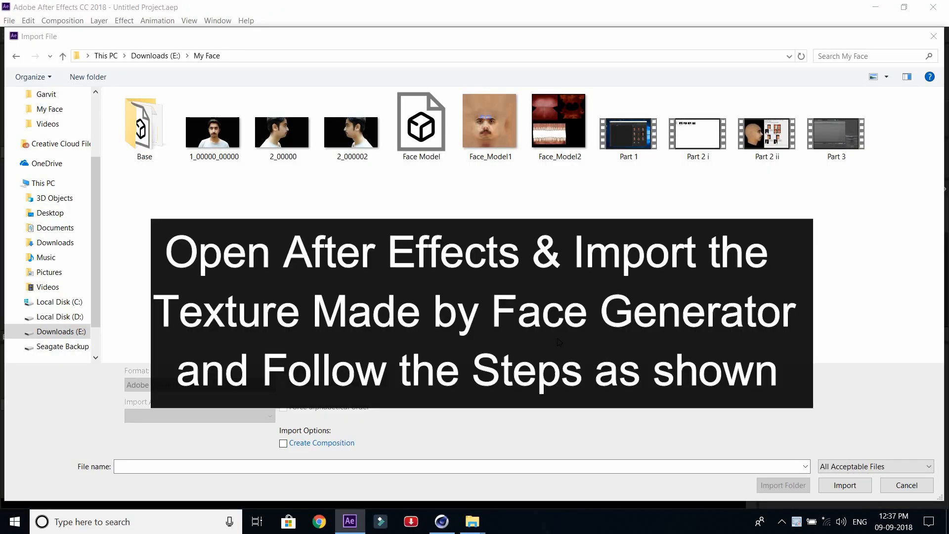
- Import Face_Model1.png, create a composition from it, and trim its work area to the first frame
{"action": "double_click", "coordinate": [490, 128]}
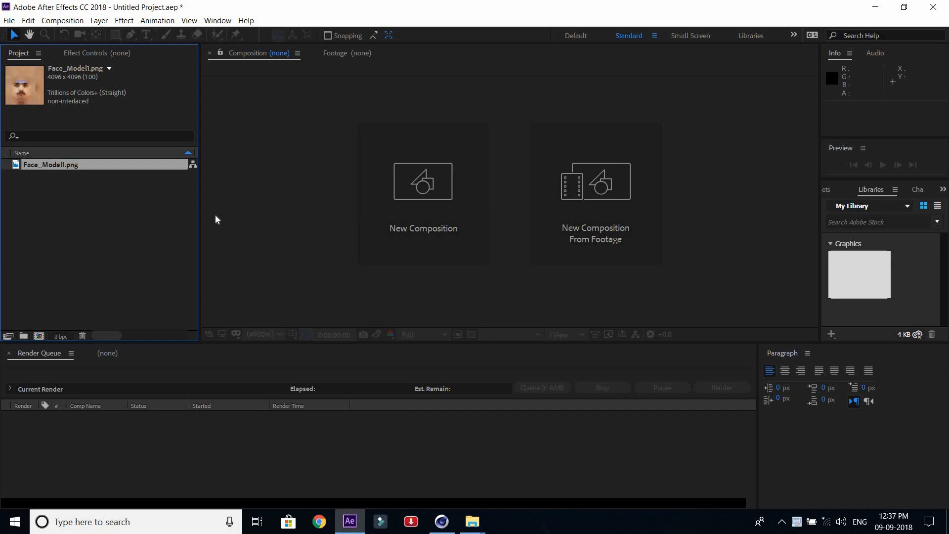
{"action": "right_click", "coordinate": [38, 165]}
{"action": "left_click", "coordinate": [62, 194]}
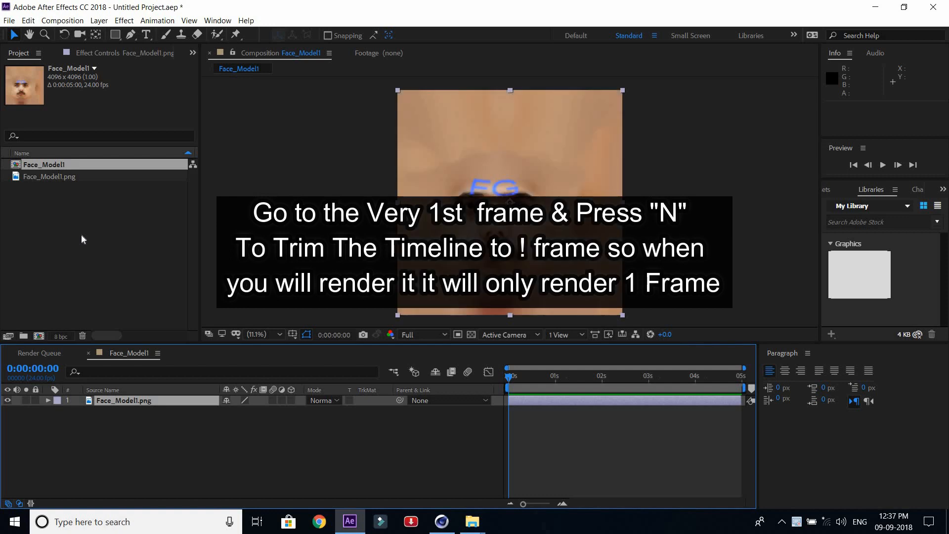
{"action": "key", "text": "n"}
- Import the front-face photo 1_00000_00000.png and place it as a layer above the face texture
{"action": "double_click", "coordinate": [81, 207]}
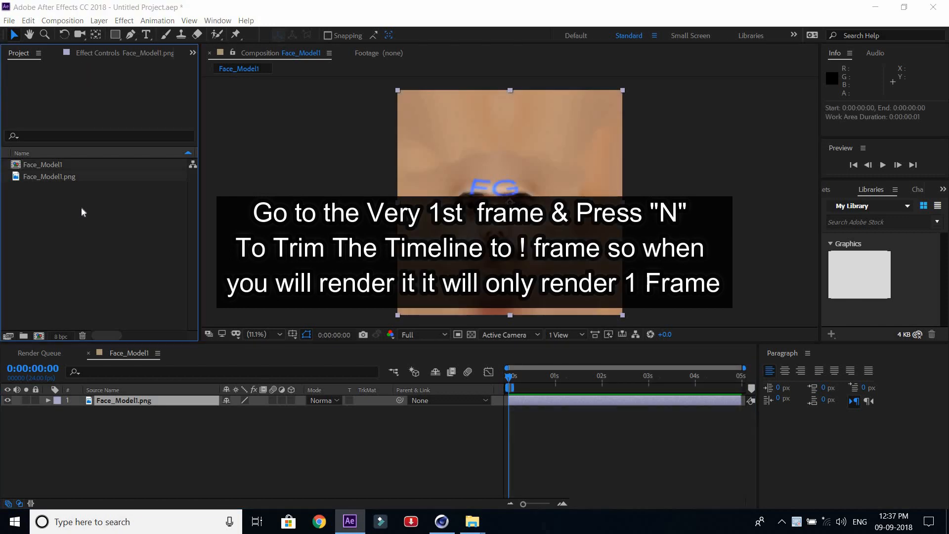
{"action": "double_click", "coordinate": [215, 131]}
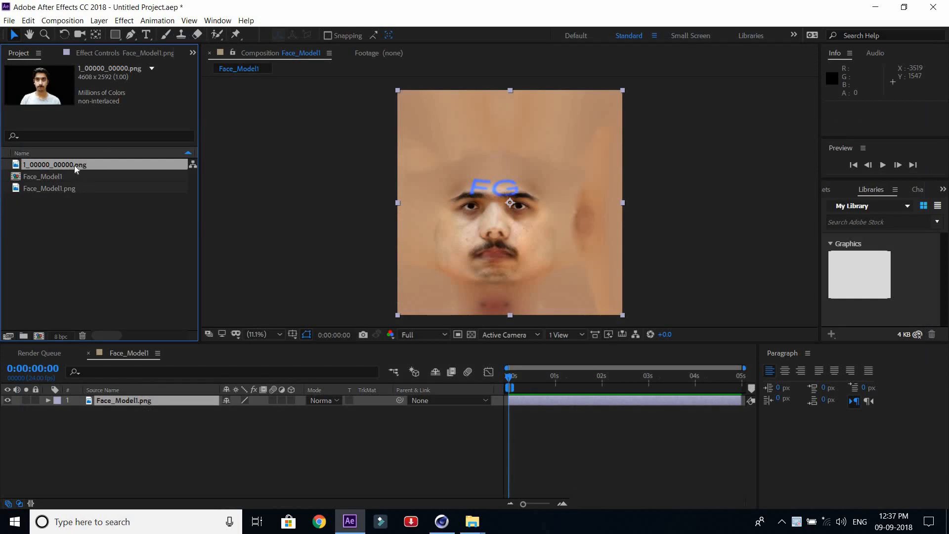
{"action": "left_click_drag", "start_coordinate": [54, 164], "coordinate": [125, 396]}
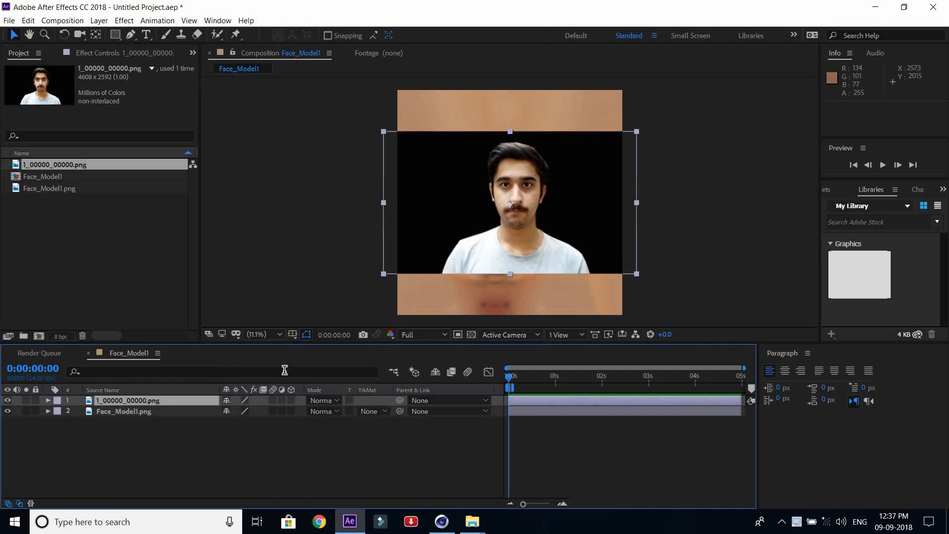
- Scale up the front-face photo layer and lower its opacity to 22% for use as an overlay
{"action": "key", "text": "s"}
{"action": "left_click_drag", "start_coordinate": [241, 411], "coordinate": [314, 411]}
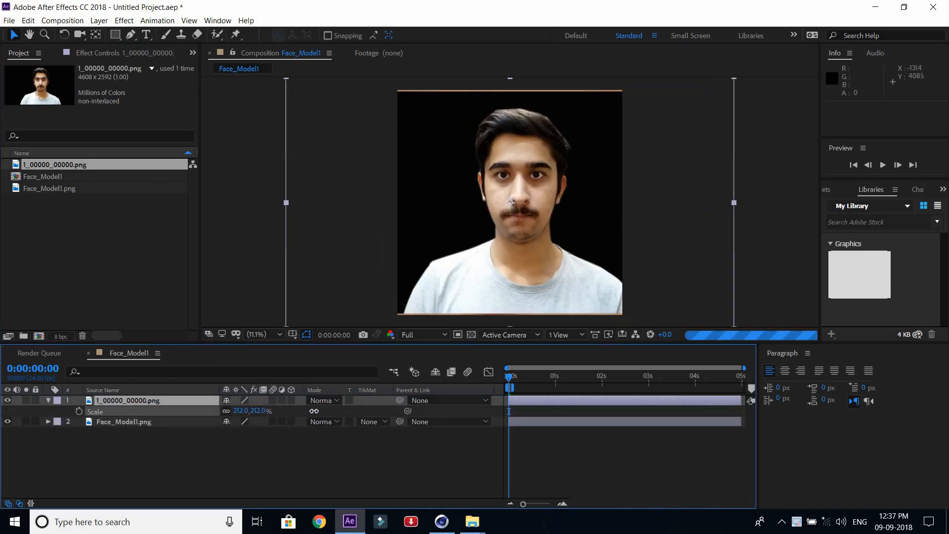
{"action": "key", "text": "t"}
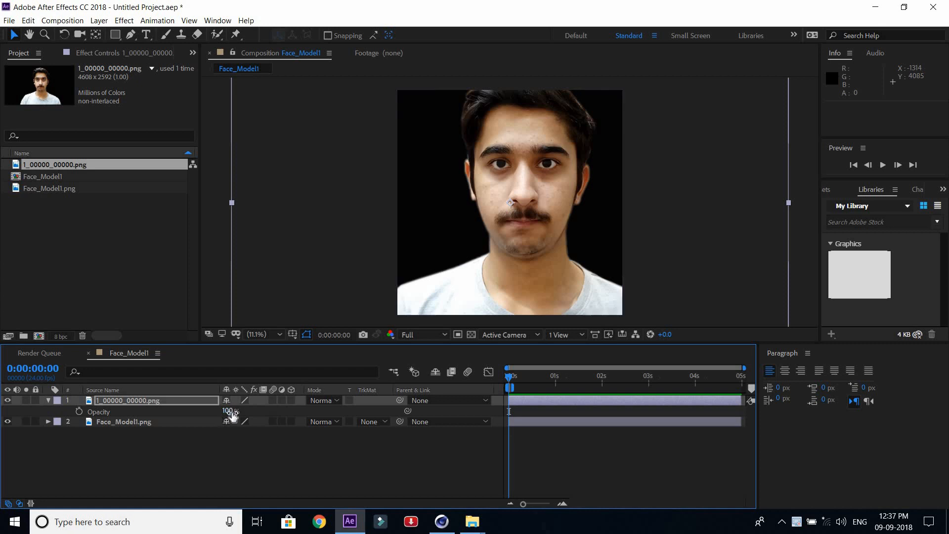
{"action": "left_click_drag", "start_coordinate": [227, 410], "coordinate": [184, 415]}
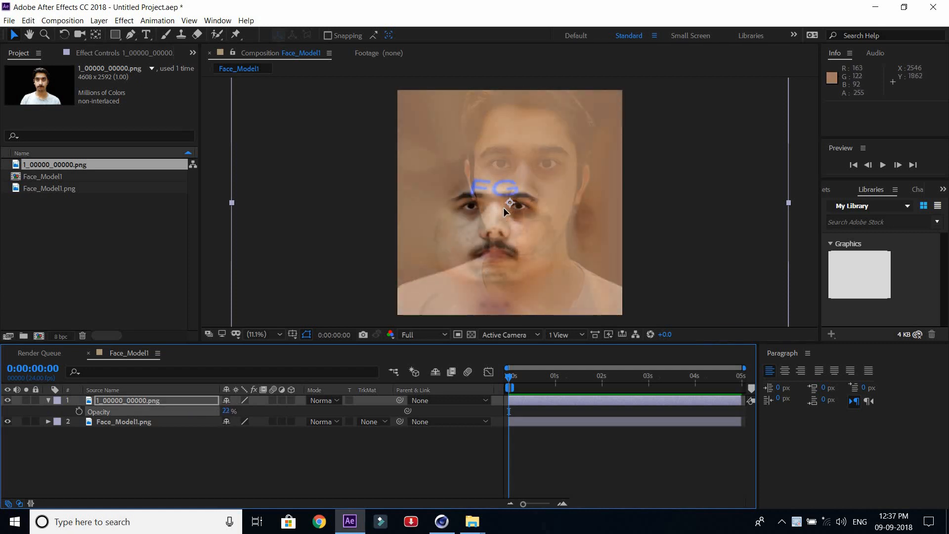
- Align the photo's eyes and brows with the texture, scaling the layer to 180% and positioning it at 1523, 2707
{"action": "left_click_drag", "start_coordinate": [529, 198], "coordinate": [510, 224]}
{"action": "key", "text": "slash"}
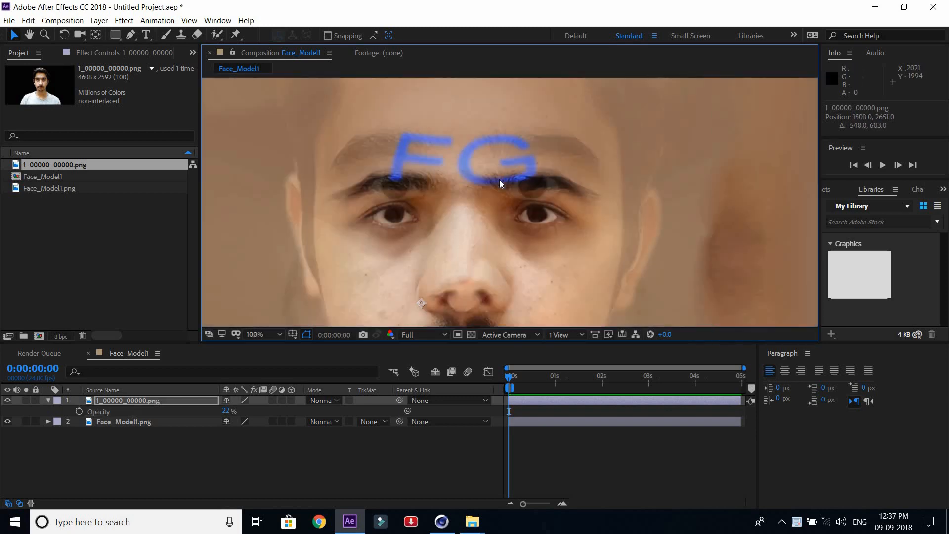
{"action": "left_click_drag", "start_coordinate": [490, 179], "coordinate": [489, 182]}
{"action": "scroll", "coordinate": [490, 185], "scroll_direction": "down", "scroll_amount": 1}
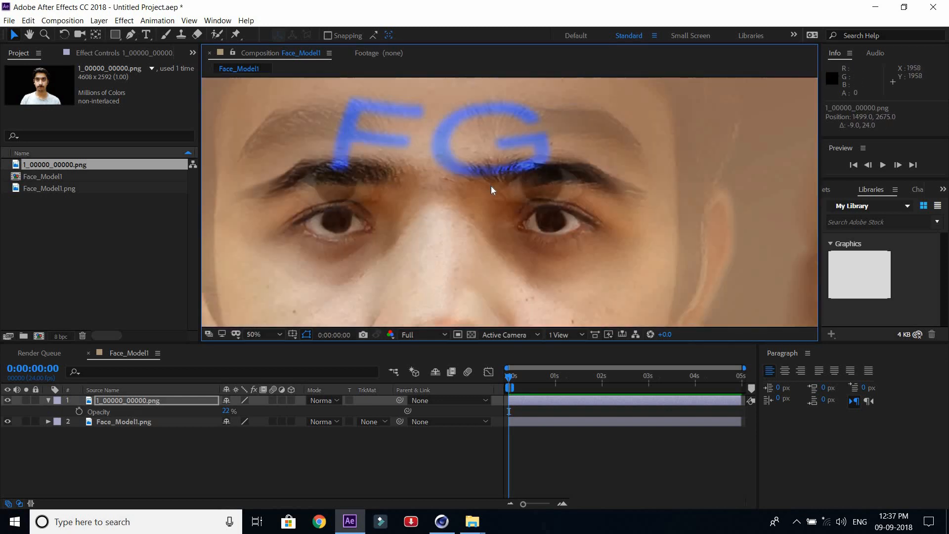
{"action": "left_click_drag", "start_coordinate": [227, 412], "coordinate": [224, 422]}
{"action": "key", "text": "s"}
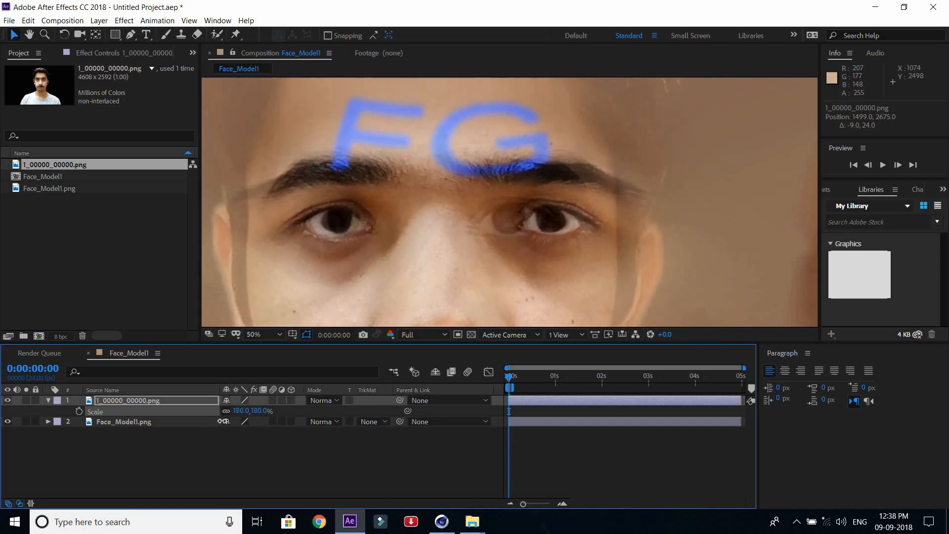
{"action": "mouse_move", "coordinate": [496, 220]}
{"action": "left_mouse_down"}
{"action": "mouse_move", "coordinate": [523, 228]}
{"action": "mouse_move", "coordinate": [500, 228]}
{"action": "left_mouse_up"}
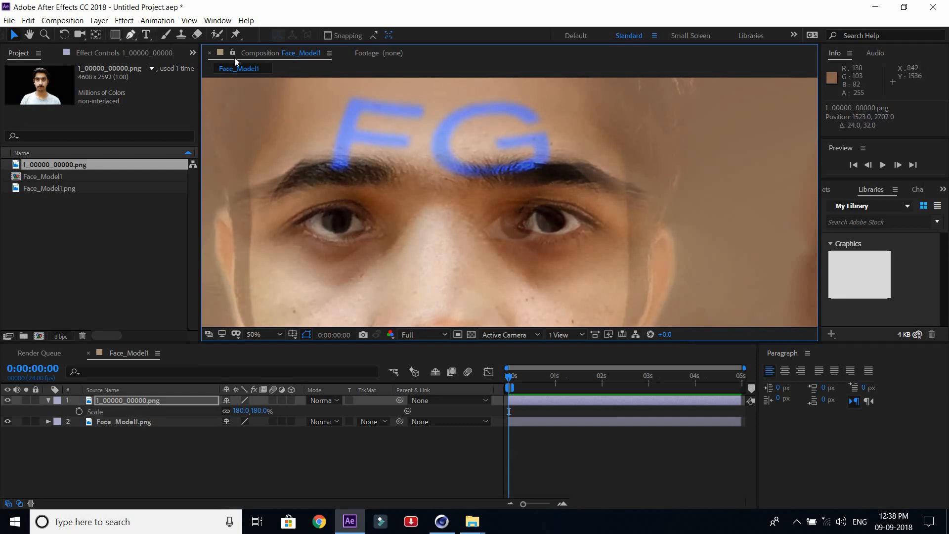
- Draw a closed Pen mask on the photo layer around the eyebrows and the forehead area covering the FG logo
{"action": "key", "text": "g"}
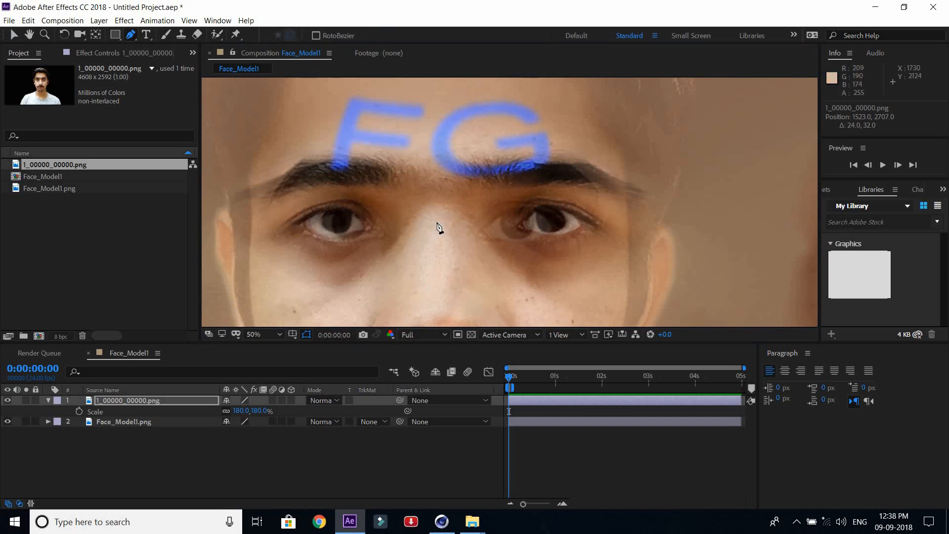
{"action": "left_click", "coordinate": [439, 220]}
{"action": "left_click", "coordinate": [421, 211]}
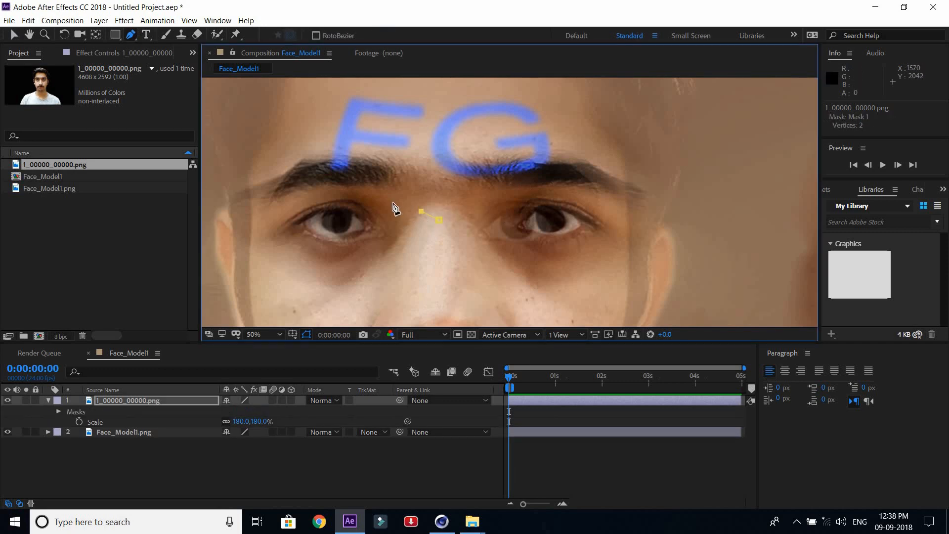
{"action": "left_click", "coordinate": [393, 203]}
{"action": "left_click", "coordinate": [364, 194]}
{"action": "left_click", "coordinate": [338, 194]}
{"action": "left_click", "coordinate": [298, 196]}
{"action": "left_click", "coordinate": [290, 155]}
{"action": "left_click", "coordinate": [298, 126]}
{"action": "key", "text": "comma"}
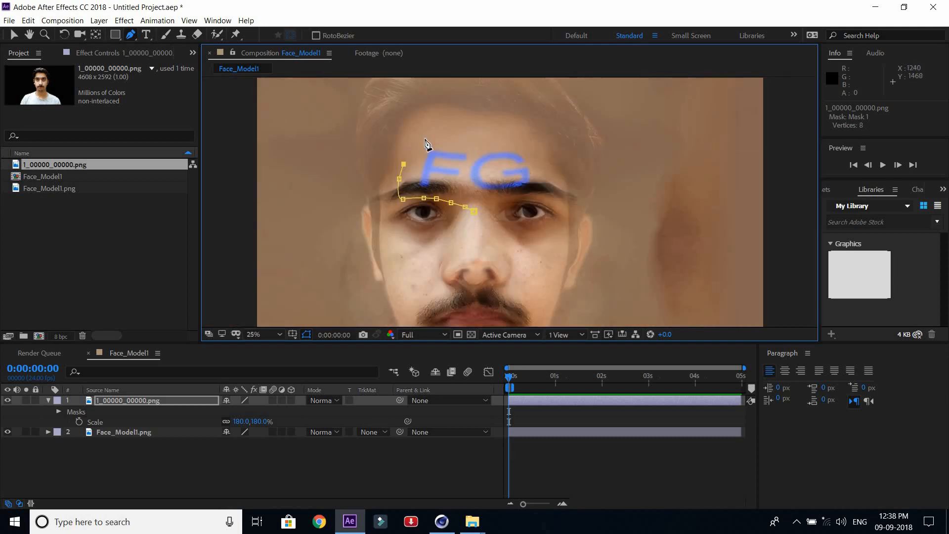
{"action": "left_click", "coordinate": [429, 139]}
{"action": "left_click", "coordinate": [487, 138]}
{"action": "left_click", "coordinate": [516, 147]}
{"action": "left_click", "coordinate": [535, 156]}
{"action": "left_click", "coordinate": [543, 186]}
{"action": "left_click", "coordinate": [536, 194]}
{"action": "left_click", "coordinate": [503, 200]}
{"action": "left_click", "coordinate": [493, 206]}
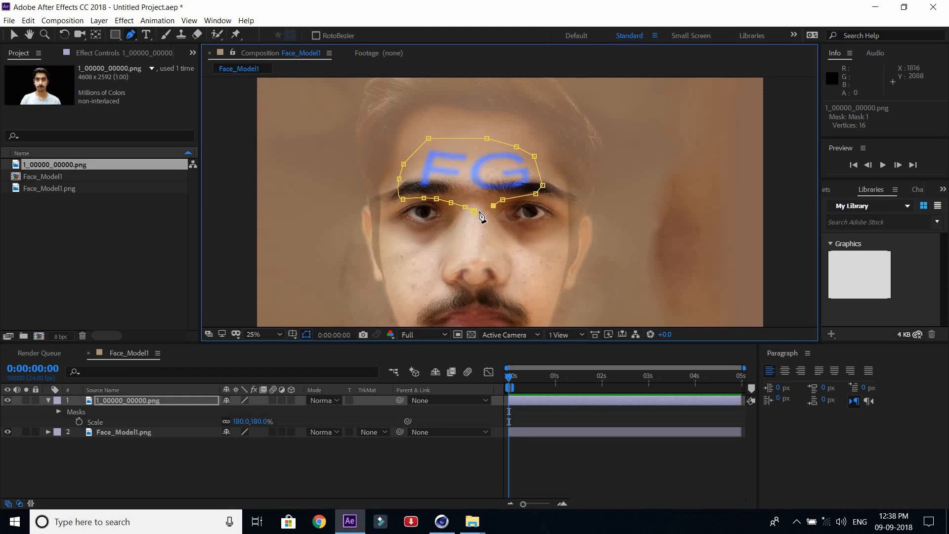
{"action": "left_click", "coordinate": [474, 211]}
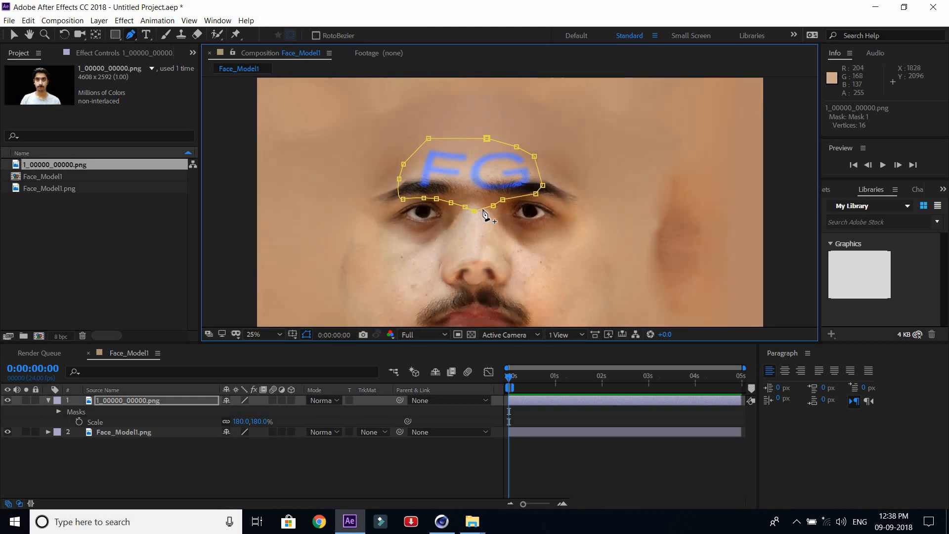
- Set the photo layer's opacity to 100% and feather its mask edges to blend into the texture
{"action": "left_click", "coordinate": [14, 35]}
{"action": "left_click", "coordinate": [143, 400]}
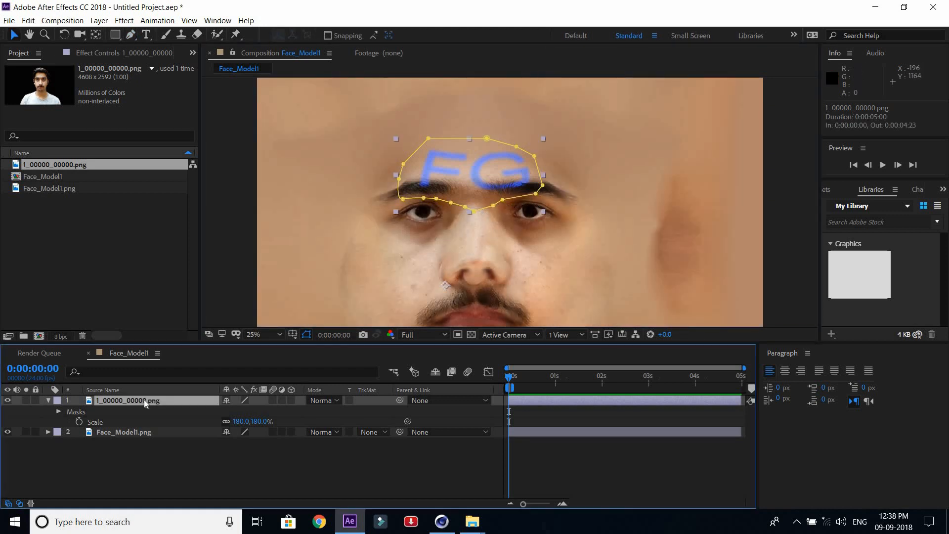
{"action": "key", "text": "t"}
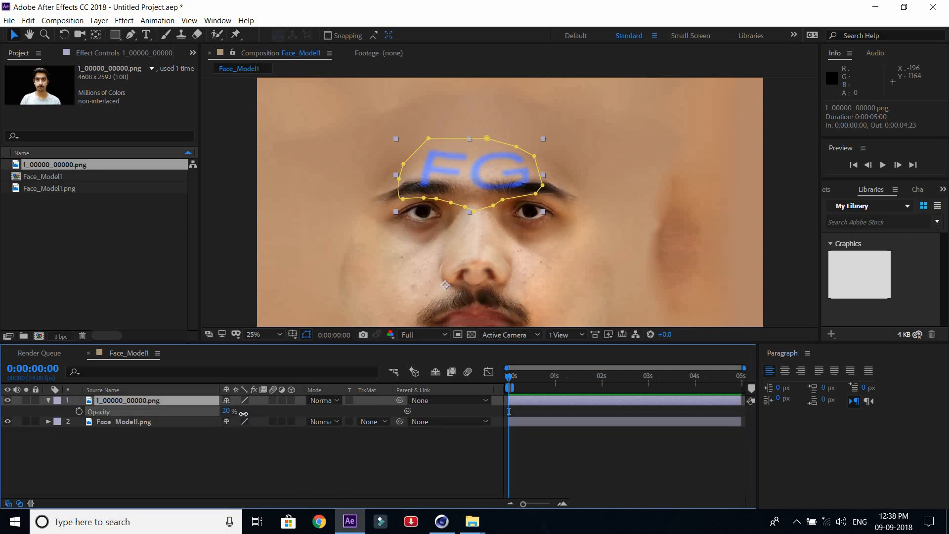
{"action": "left_click_drag", "start_coordinate": [227, 411], "coordinate": [305, 421]}
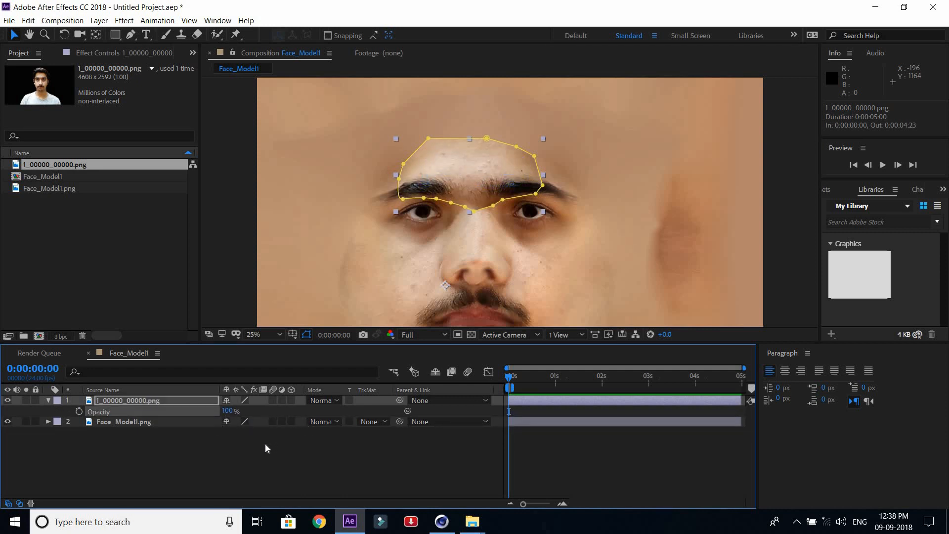
{"action": "key", "text": "f"}
{"action": "left_click_drag", "start_coordinate": [239, 421], "coordinate": [318, 424]}
{"action": "left_click", "coordinate": [250, 461]}
{"action": "left_click", "coordinate": [48, 401]}
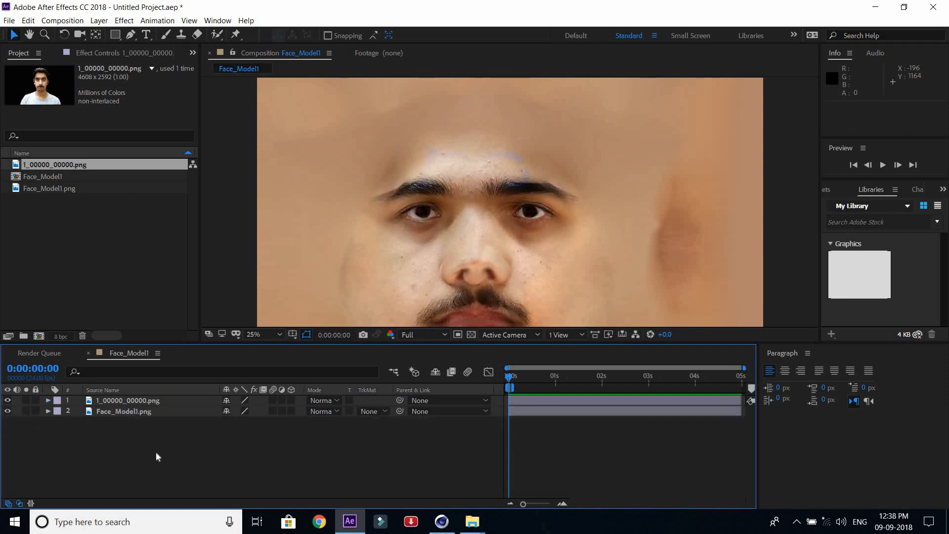
- Create a 4096 × 4096 px solid layer with its color sampled from the forehead skin above the eyebrow
{"action": "left_click", "coordinate": [98, 21]}
{"action": "mouse_move", "coordinate": [114, 31]}
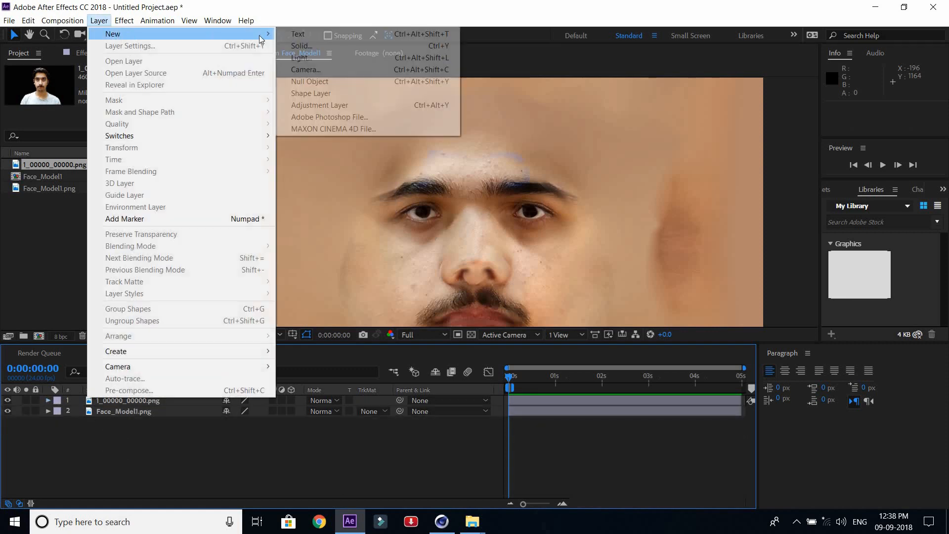
{"action": "left_click", "coordinate": [317, 46]}
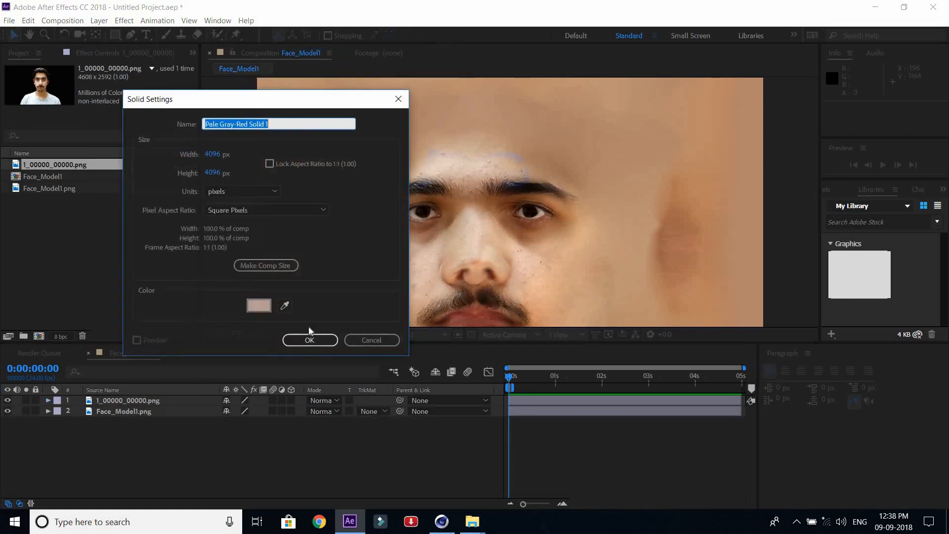
{"action": "left_click", "coordinate": [285, 306]}
{"action": "left_click", "coordinate": [534, 170]}
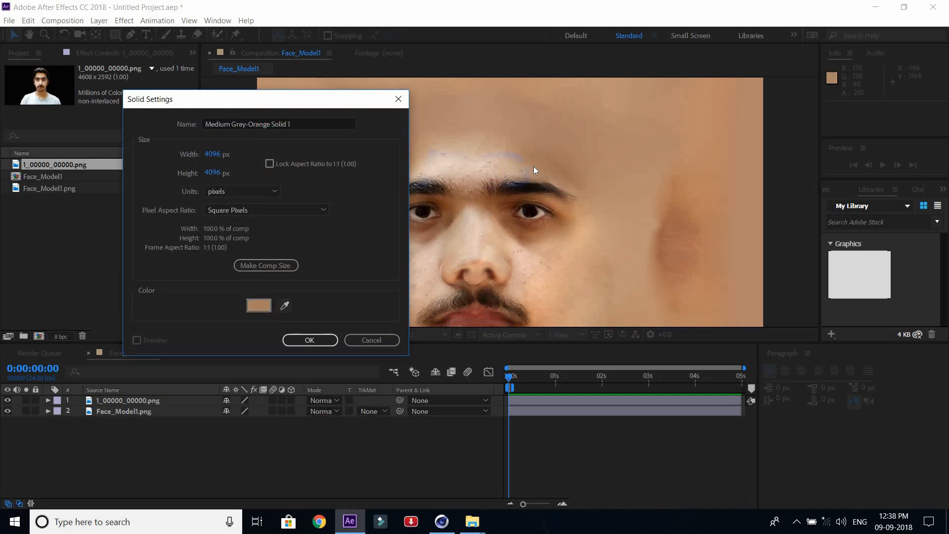
{"action": "left_click", "coordinate": [310, 340]}
- Hide the new solid and draw a closed Pen mask on it around the forehead above the eyebrows
{"action": "left_click", "coordinate": [7, 401]}
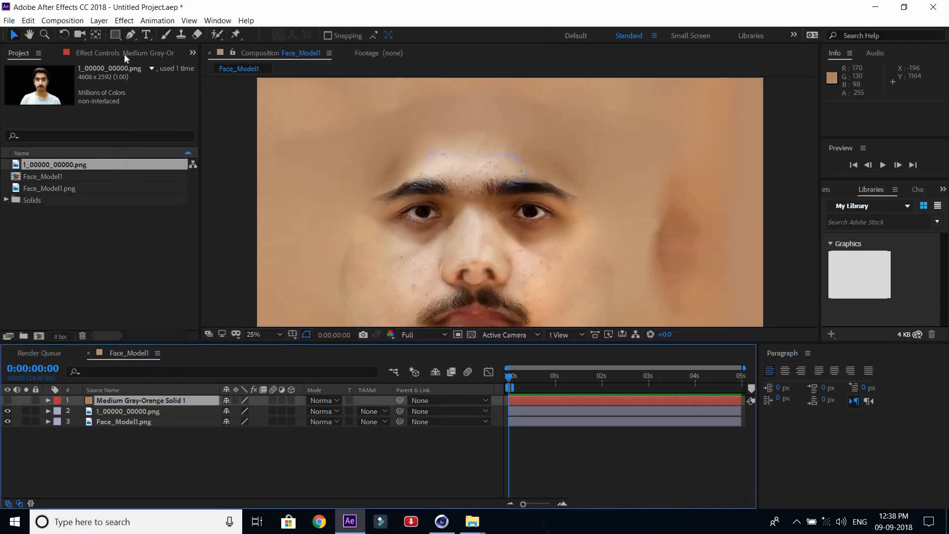
{"action": "left_click", "coordinate": [131, 35]}
{"action": "left_click", "coordinate": [533, 178]}
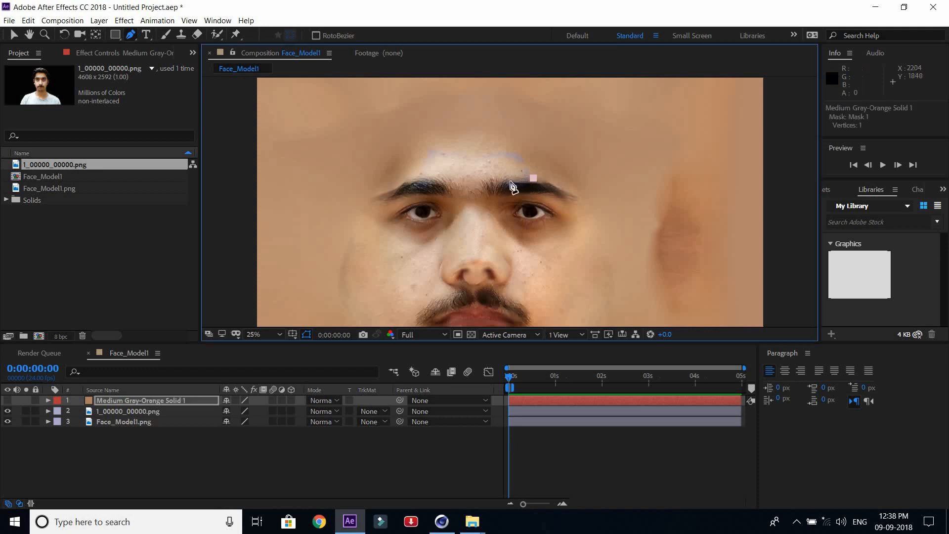
{"action": "left_click", "coordinate": [511, 181]}
{"action": "left_click", "coordinate": [473, 180]}
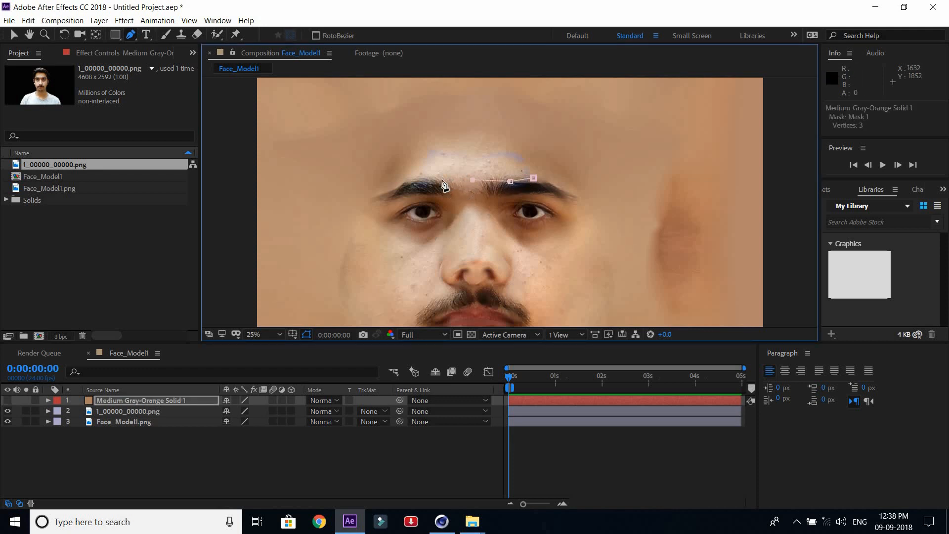
{"action": "left_click", "coordinate": [404, 175]}
{"action": "left_click", "coordinate": [404, 138]}
{"action": "left_click", "coordinate": [441, 126]}
{"action": "left_click", "coordinate": [489, 122]}
{"action": "left_click", "coordinate": [529, 143]}
{"action": "left_click", "coordinate": [533, 178]}
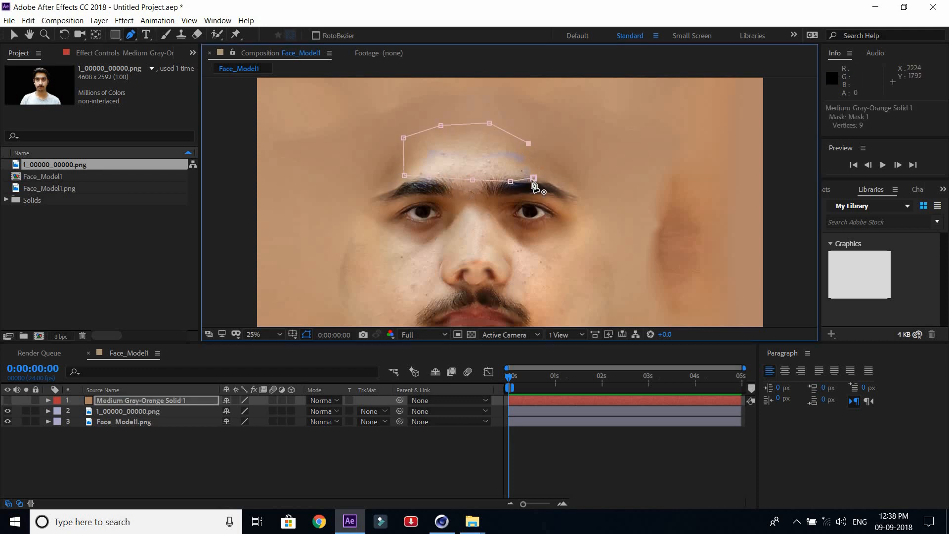
- Reshape the solid's mask by moving its lower corners outward over the brow ends and adjusting the upper-left vertex
{"action": "left_click_drag", "start_coordinate": [533, 179], "coordinate": [549, 177]}
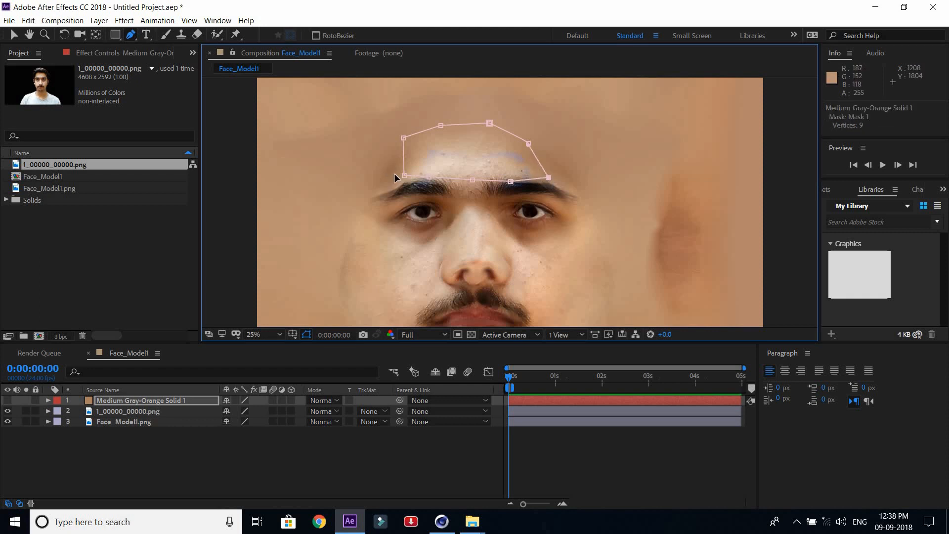
{"action": "left_click_drag", "start_coordinate": [395, 175], "coordinate": [382, 182]}
{"action": "left_click", "coordinate": [402, 131]}
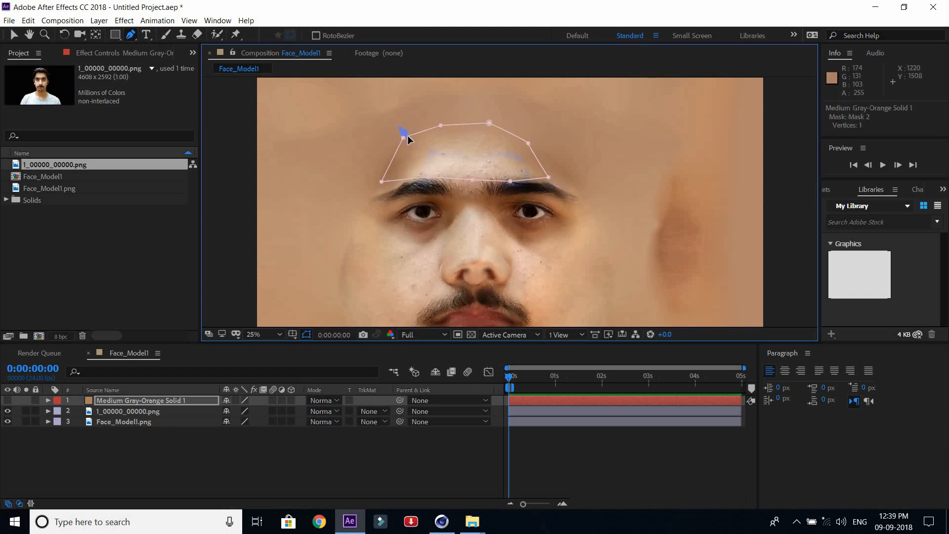
{"action": "key", "text": "ctrl+z"}
{"action": "left_click_drag", "start_coordinate": [409, 139], "coordinate": [408, 140]}
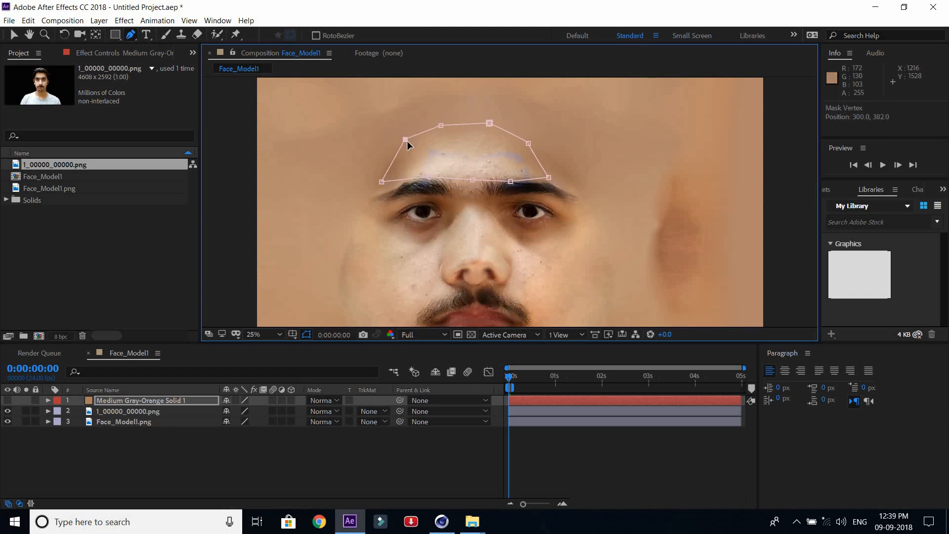
- Show the solid with its mask feathered 100 pixels and extend the mask's lower-right corner outward above the eyebrow
{"action": "left_click", "coordinate": [15, 35]}
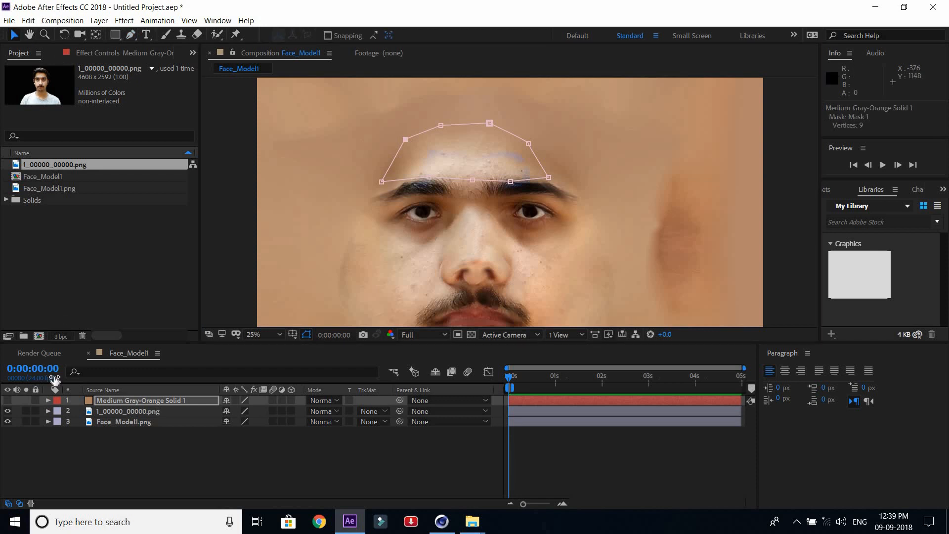
{"action": "left_click", "coordinate": [7, 400]}
{"action": "key", "text": "f"}
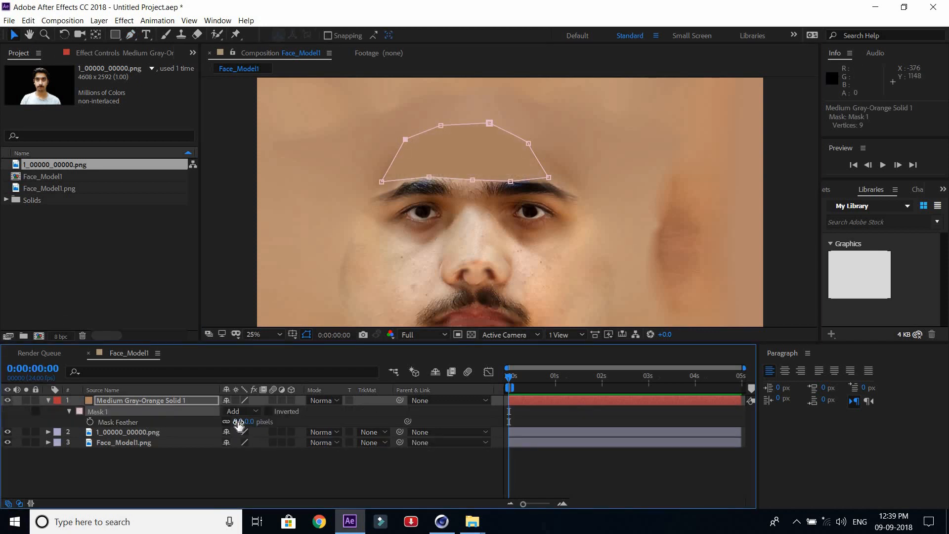
{"action": "left_click_drag", "start_coordinate": [239, 423], "coordinate": [309, 420]}
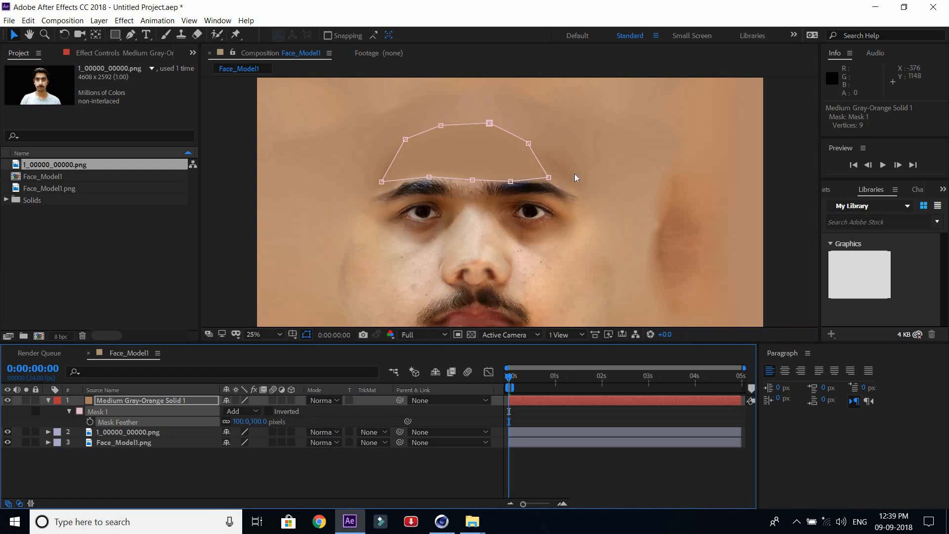
{"action": "left_click_drag", "start_coordinate": [549, 177], "coordinate": [559, 177]}
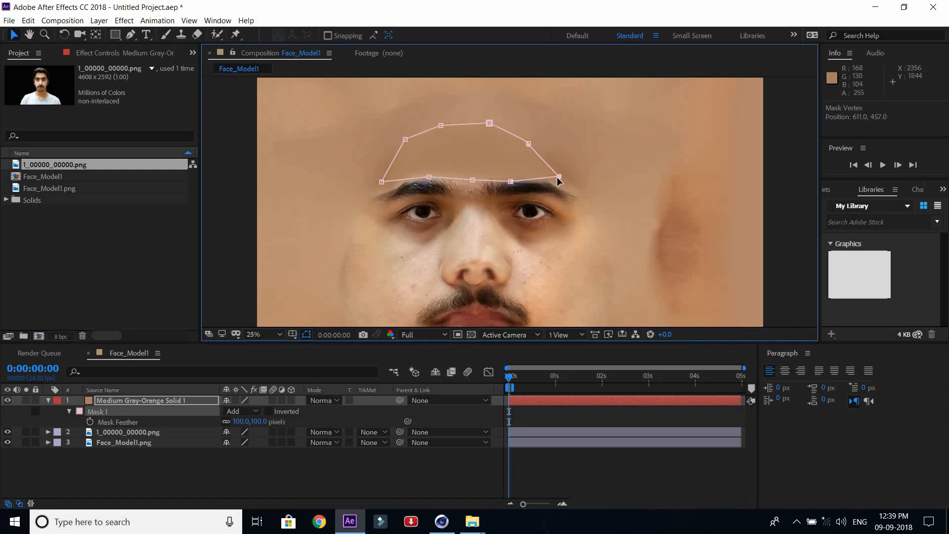
- Refine the solid's mask by lowering the vertex between the eyebrows, nudging the lower-right corner outward and the upper-left vertex inward
{"action": "left_click_drag", "start_coordinate": [558, 177], "coordinate": [561, 178]}
{"action": "left_click", "coordinate": [511, 181]}
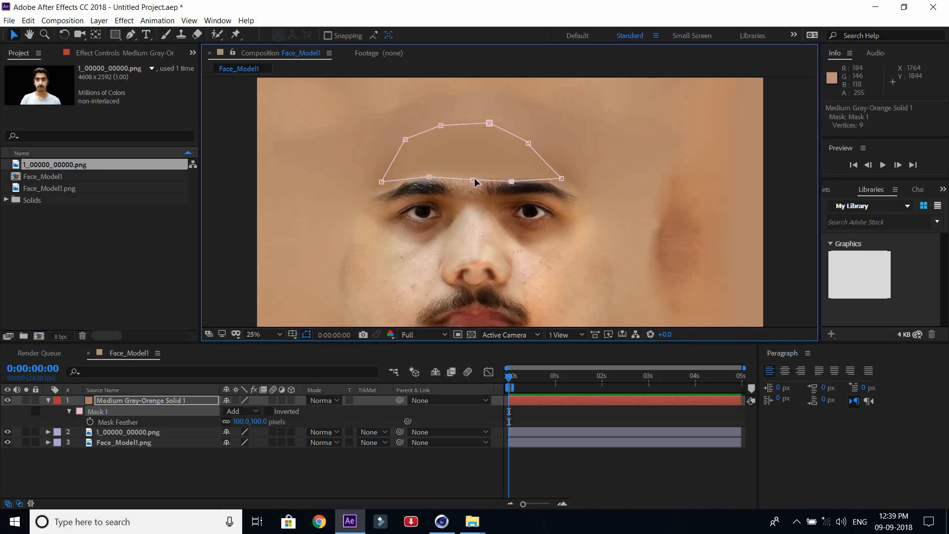
{"action": "left_click_drag", "start_coordinate": [473, 180], "coordinate": [471, 188]}
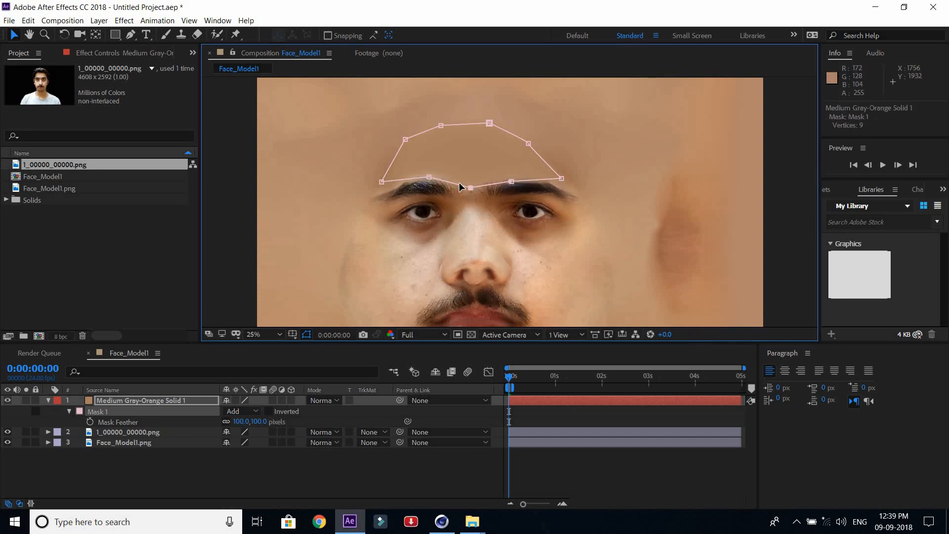
{"action": "left_click_drag", "start_coordinate": [405, 140], "coordinate": [406, 146]}
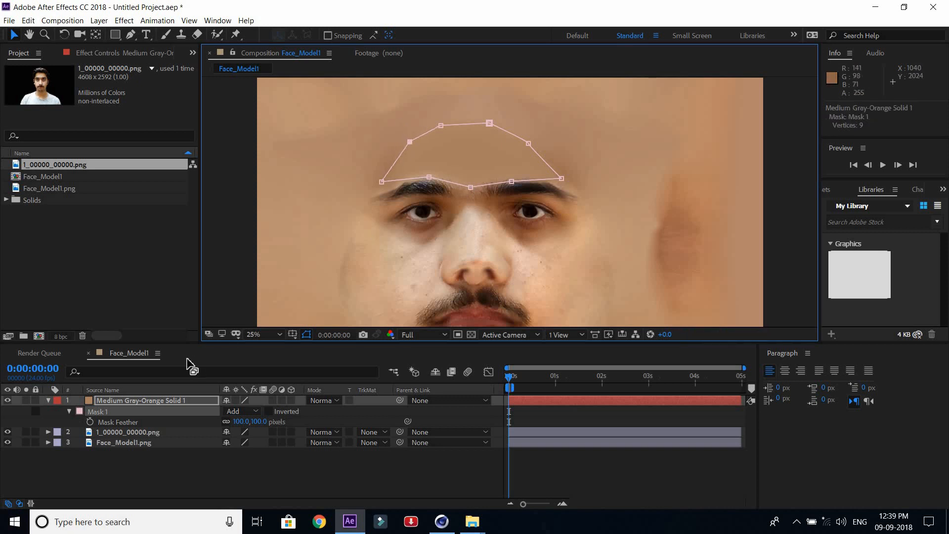
{"action": "left_click", "coordinate": [45, 399]}
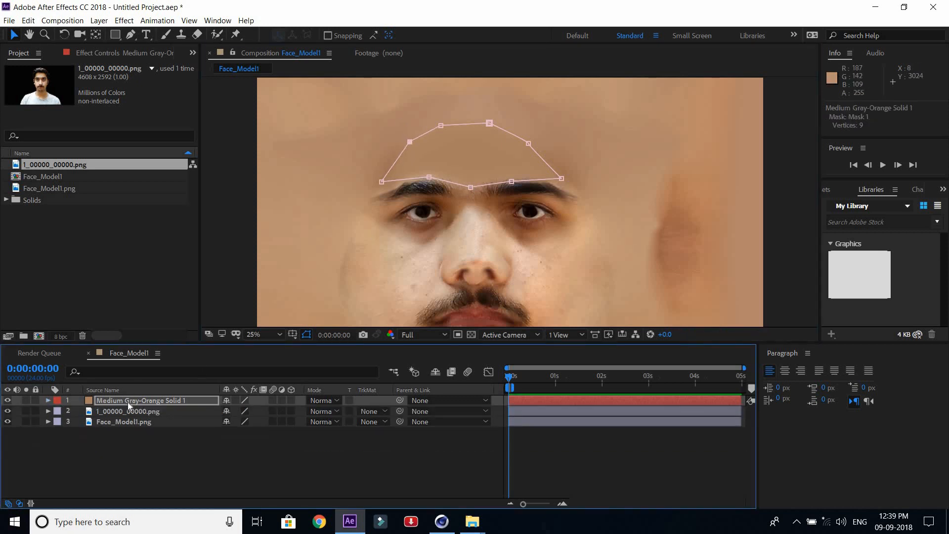
- Set the skin-colored solid's opacity to 25%
{"action": "left_click", "coordinate": [127, 401]}
{"action": "key", "text": "t"}
{"action": "left_click", "coordinate": [227, 412]}
{"action": "type", "text": "25"}
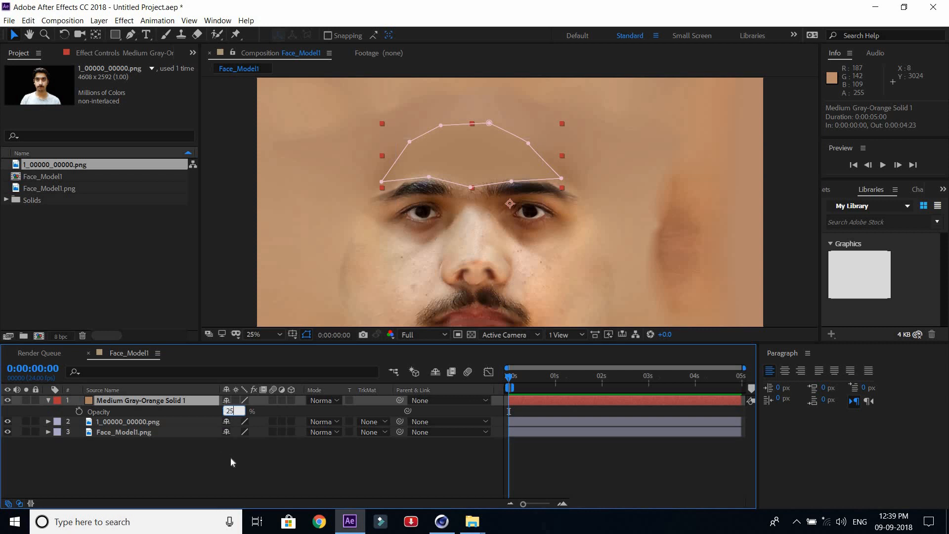
{"action": "left_click", "coordinate": [230, 456]}
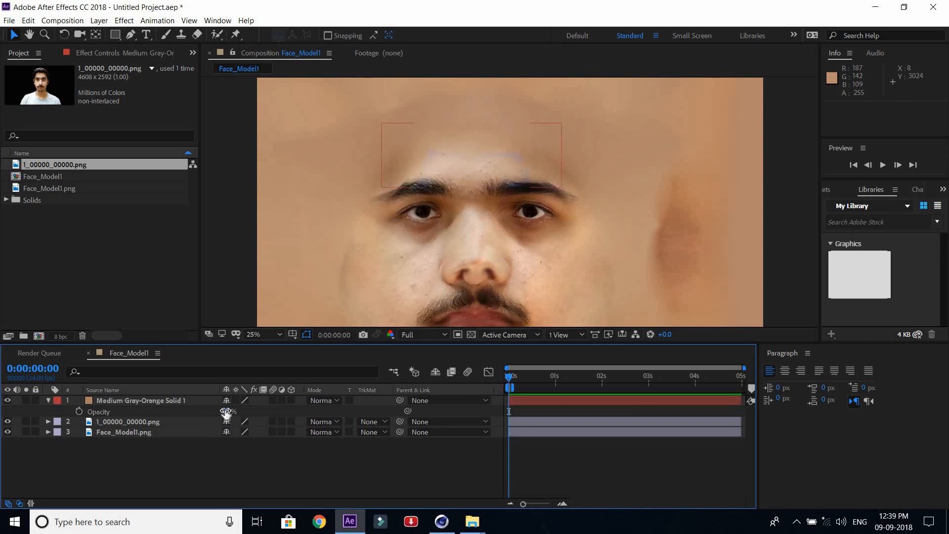
{"action": "left_click", "coordinate": [49, 400]}
- Move the skin-colored solid below the masked photo layer and set its opacity to 55%
{"action": "left_click_drag", "start_coordinate": [119, 400], "coordinate": [126, 414]}
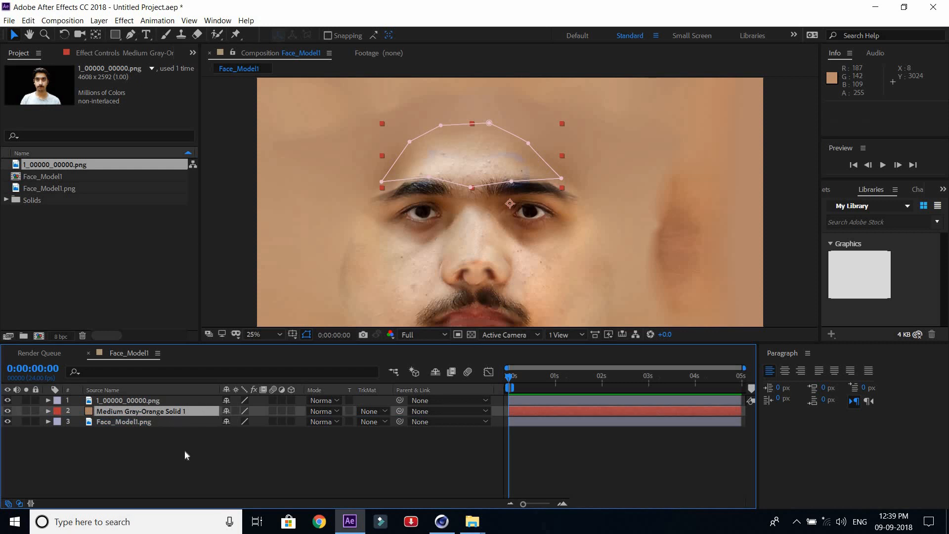
{"action": "left_click", "coordinate": [182, 454]}
{"action": "left_click", "coordinate": [149, 410]}
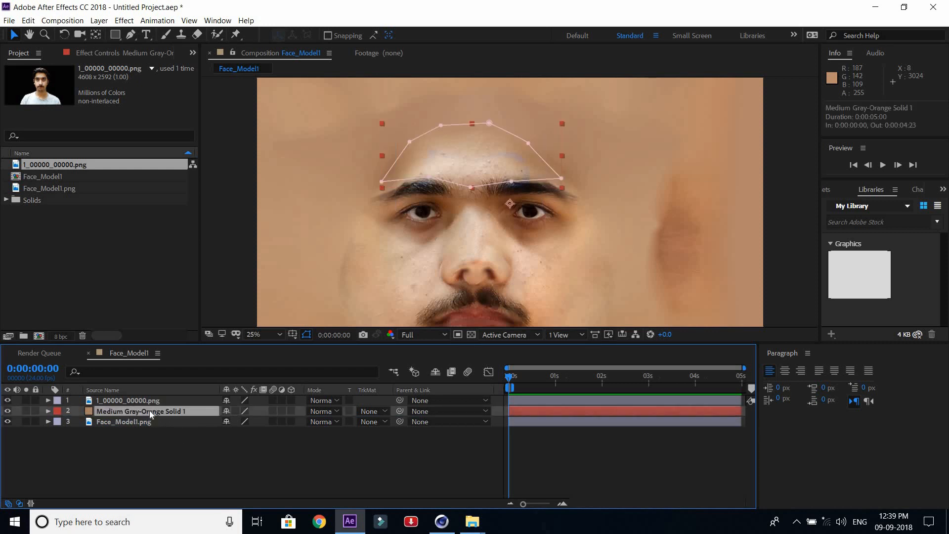
{"action": "key", "text": "t"}
{"action": "left_click", "coordinate": [230, 422]}
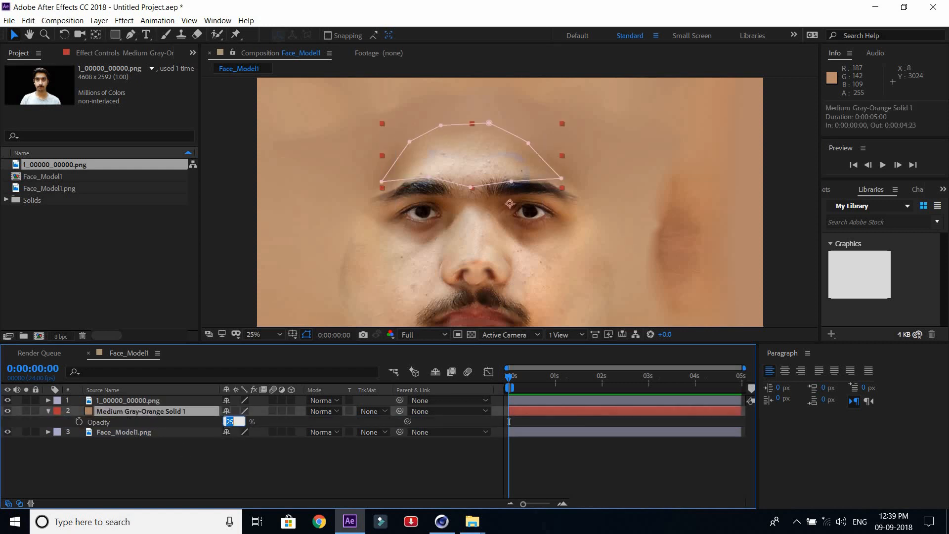
{"action": "type", "text": "55"}
{"action": "left_click", "coordinate": [224, 458]}
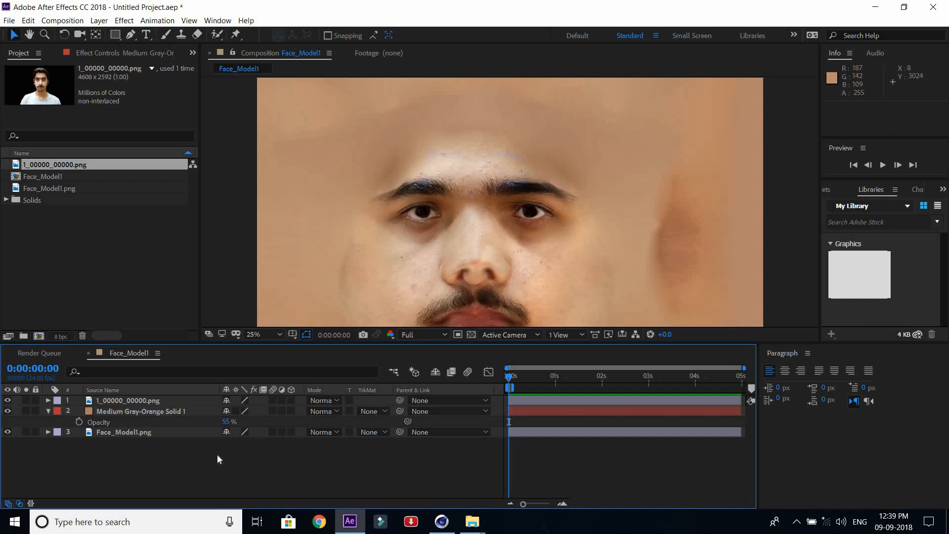
{"action": "left_click", "coordinate": [48, 411]}
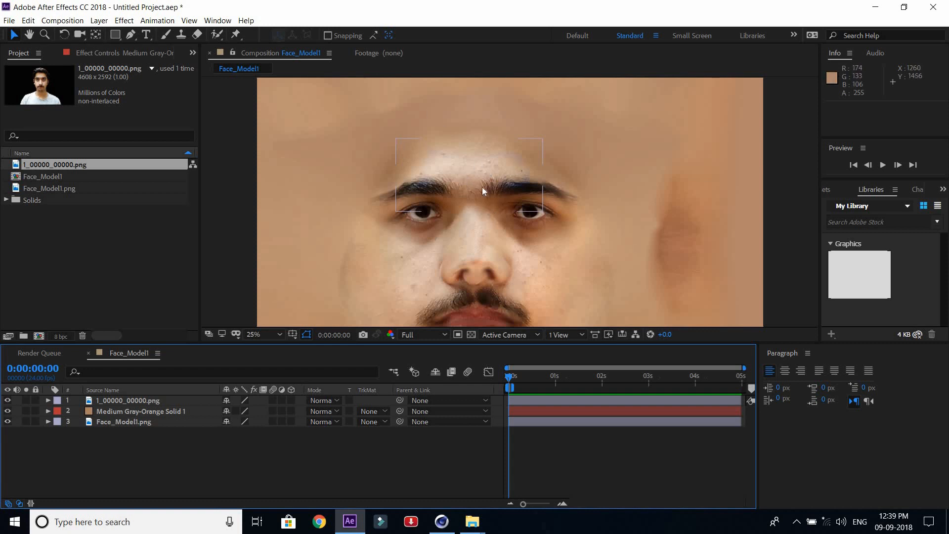
- Add another copy of the photo 1_00000_00000.png as the top layer, shift it down over the face, and set its opacity to 35%
{"action": "left_click", "coordinate": [75, 269]}
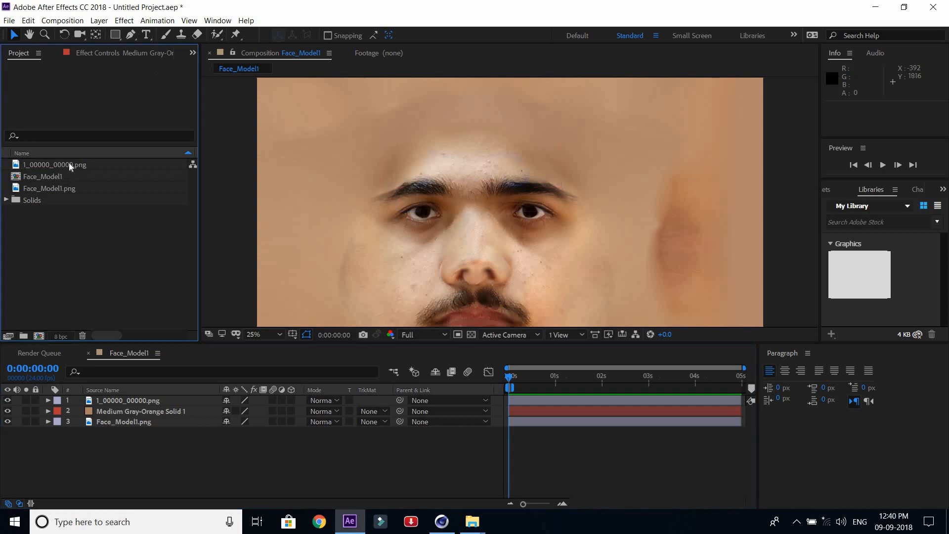
{"action": "left_click_drag", "start_coordinate": [69, 164], "coordinate": [121, 399]}
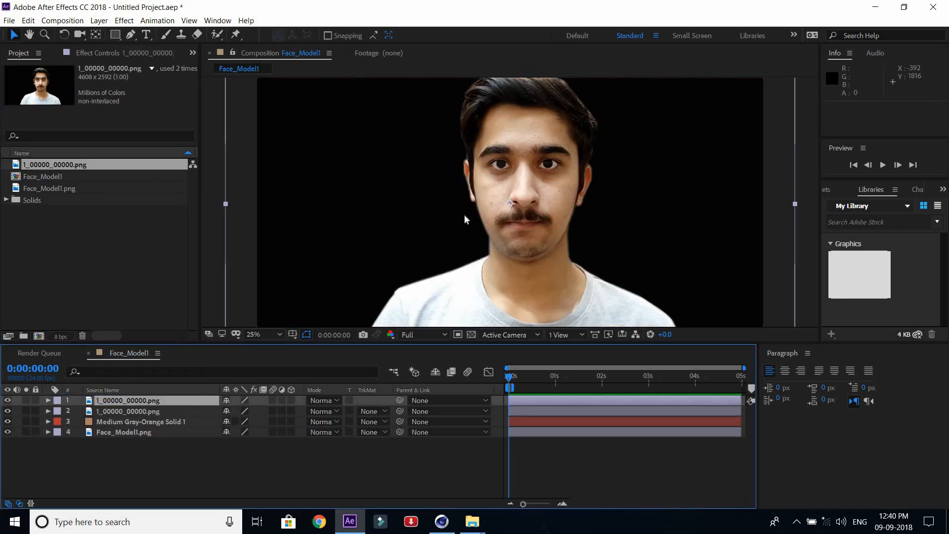
{"action": "left_click_drag", "start_coordinate": [464, 215], "coordinate": [448, 255]}
{"action": "key", "text": "t"}
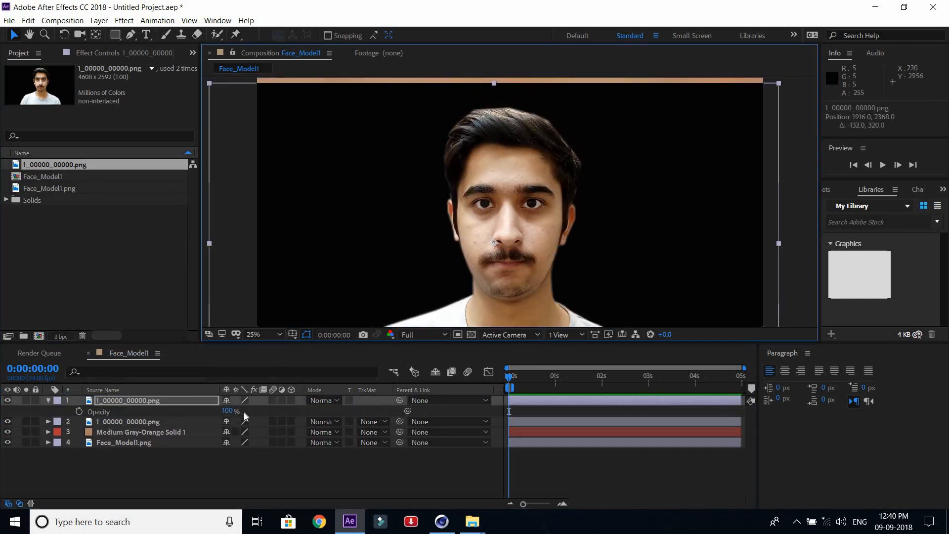
{"action": "left_click", "coordinate": [227, 411]}
{"action": "type", "text": "35"}
{"action": "key", "text": "Return"}
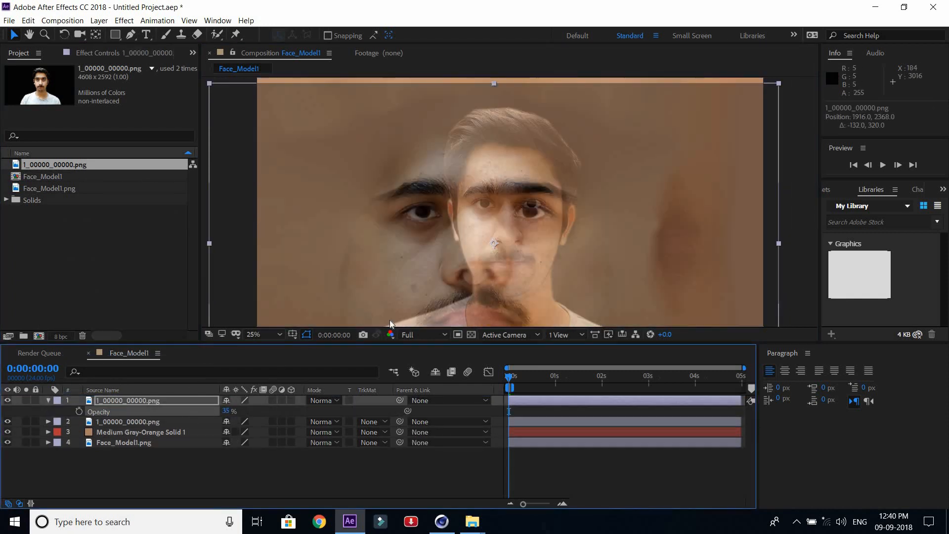
- Scale the top photo to 154% and position it so its left-hand eye overlays the texture's left-hand eye
{"action": "left_click_drag", "start_coordinate": [506, 227], "coordinate": [463, 225]}
{"action": "key", "text": "s"}
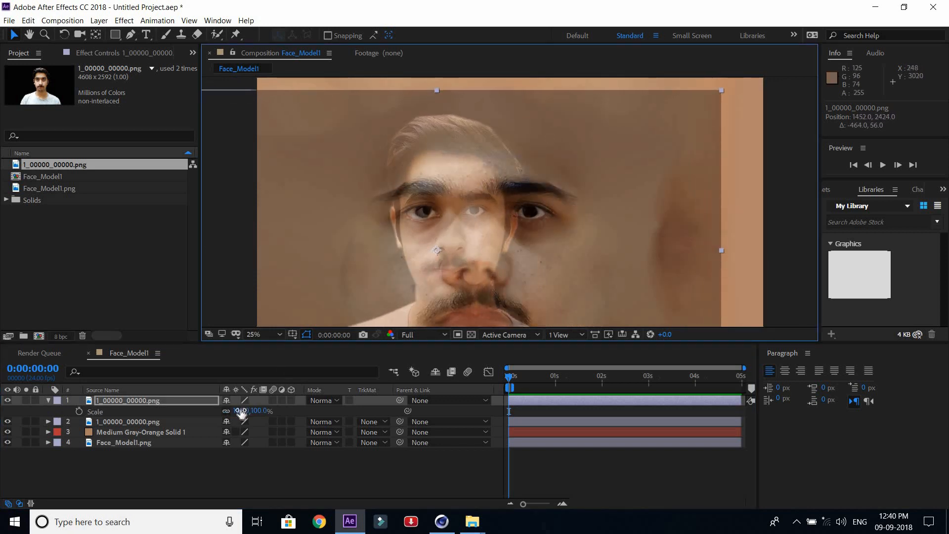
{"action": "left_click_drag", "start_coordinate": [244, 411], "coordinate": [399, 205]}
{"action": "left_click_drag", "start_coordinate": [457, 185], "coordinate": [456, 208]}
- Draw a closed Pen mask on the top photo tightly around the left-hand eye, following the upper and lower lids
{"action": "scroll", "coordinate": [413, 221], "scroll_direction": "up", "scroll_amount": 4}
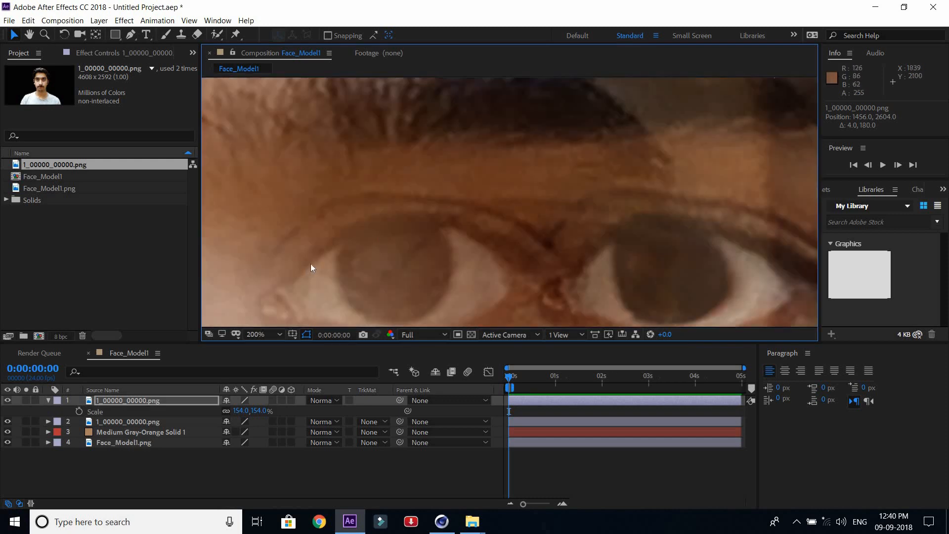
{"action": "left_click", "coordinate": [44, 35]}
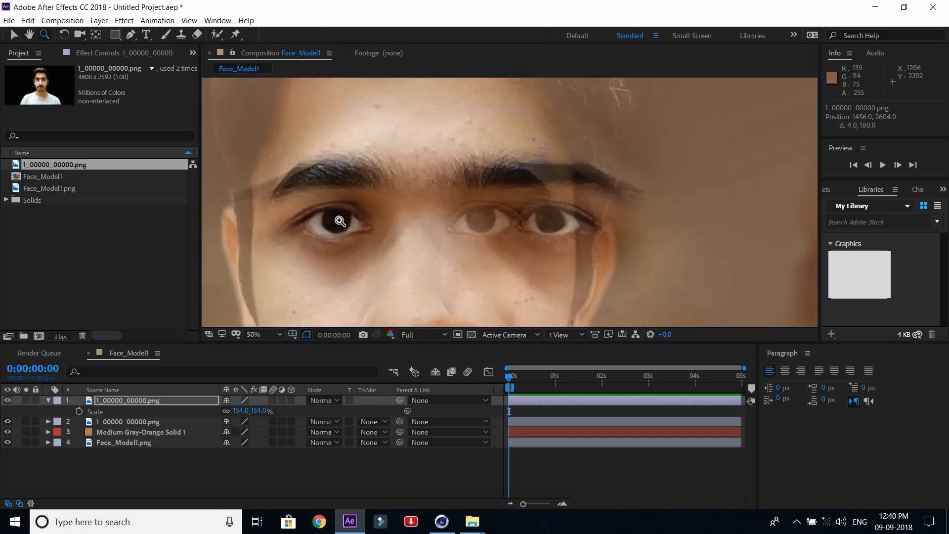
{"action": "left_click", "coordinate": [381, 220]}
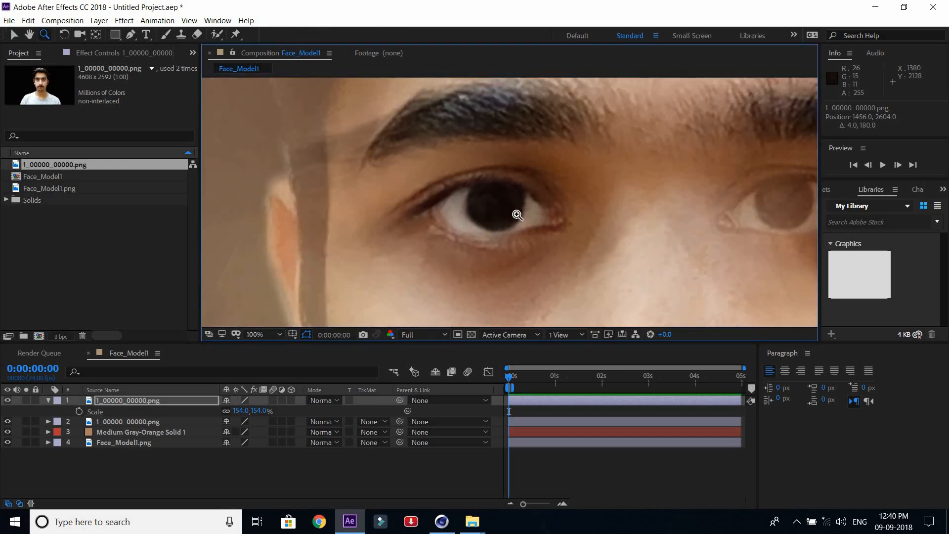
{"action": "left_click", "coordinate": [131, 34]}
{"action": "left_click", "coordinate": [553, 226]}
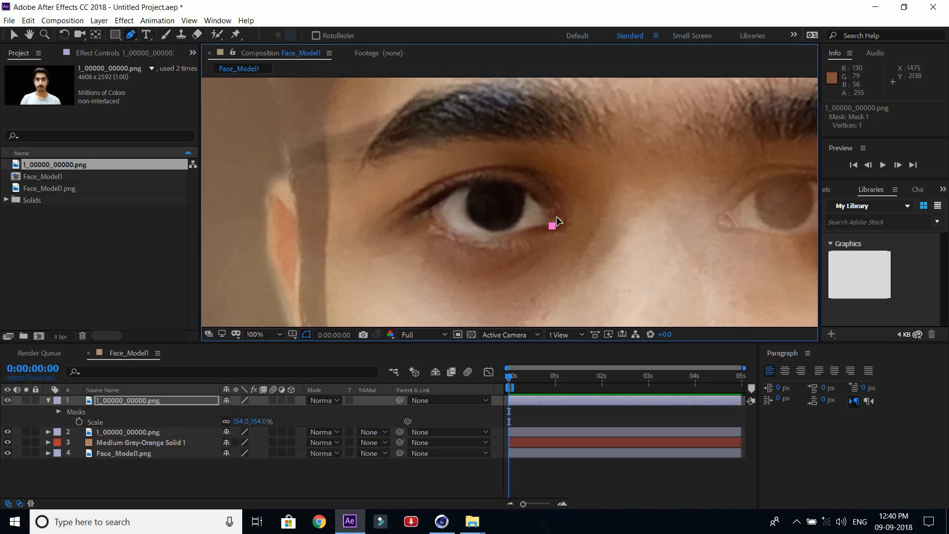
{"action": "left_click", "coordinate": [561, 218]}
{"action": "left_click", "coordinate": [548, 207]}
{"action": "left_click", "coordinate": [536, 193]}
{"action": "left_click", "coordinate": [519, 184]}
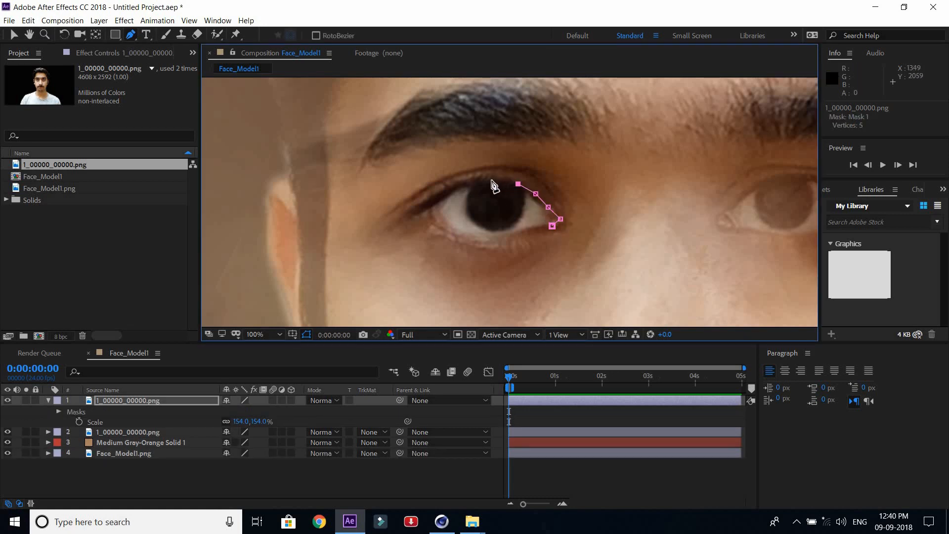
{"action": "left_click", "coordinate": [492, 181]}
{"action": "left_click", "coordinate": [474, 185]}
{"action": "left_click", "coordinate": [451, 195]}
{"action": "left_click", "coordinate": [434, 205]}
{"action": "left_click", "coordinate": [427, 215]}
{"action": "left_click", "coordinate": [448, 226]}
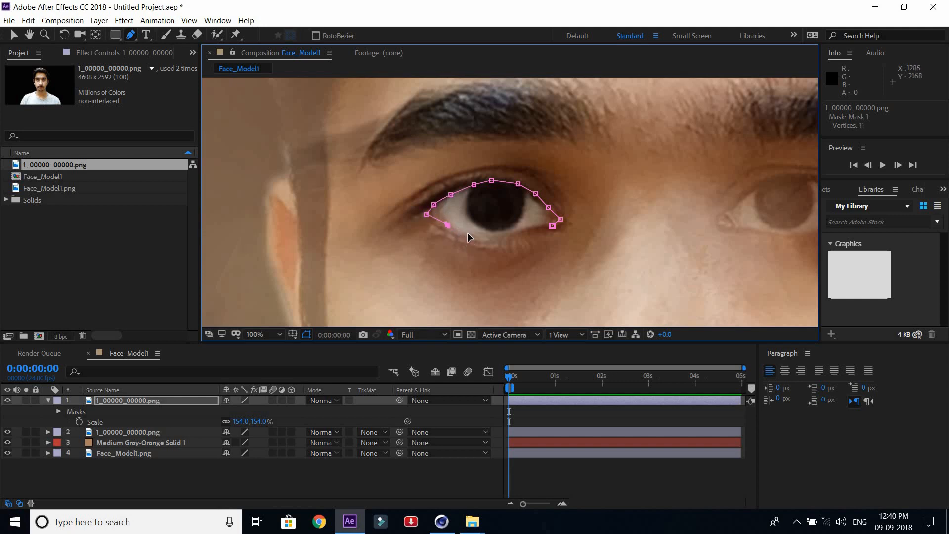
{"action": "left_click", "coordinate": [494, 238]}
{"action": "left_click", "coordinate": [518, 231]}
{"action": "left_click", "coordinate": [535, 227]}
{"action": "left_click", "coordinate": [561, 219]}
{"action": "left_click", "coordinate": [14, 34]}
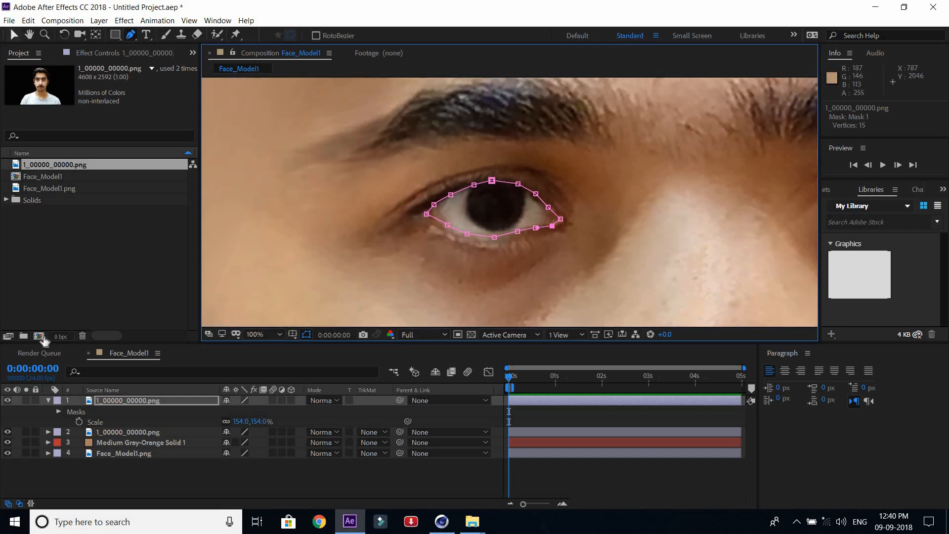
- Set the masked eye layer's opacity to 100% and its mask feather to 10 pixels
{"action": "left_click_drag", "start_coordinate": [227, 412], "coordinate": [335, 410]}
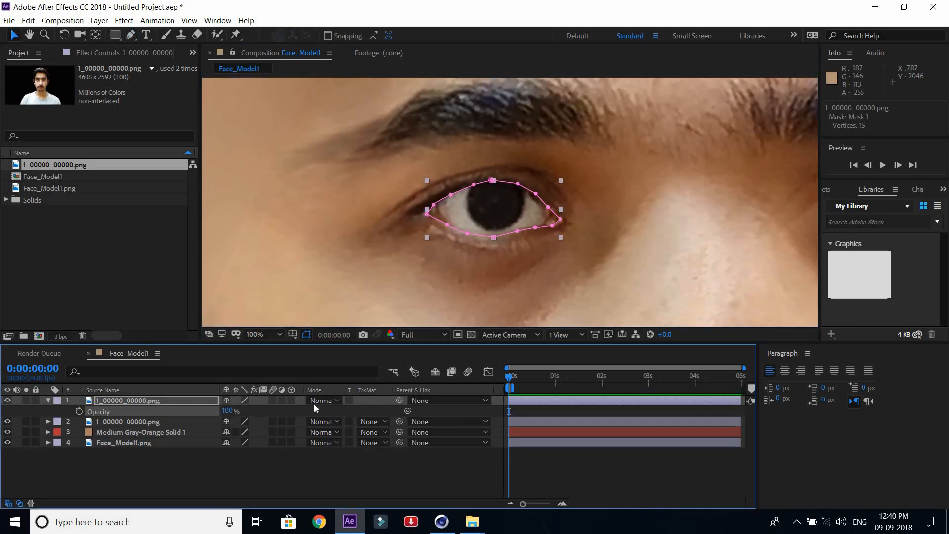
{"action": "key", "text": "f"}
{"action": "left_click_drag", "start_coordinate": [240, 422], "coordinate": [248, 422]}
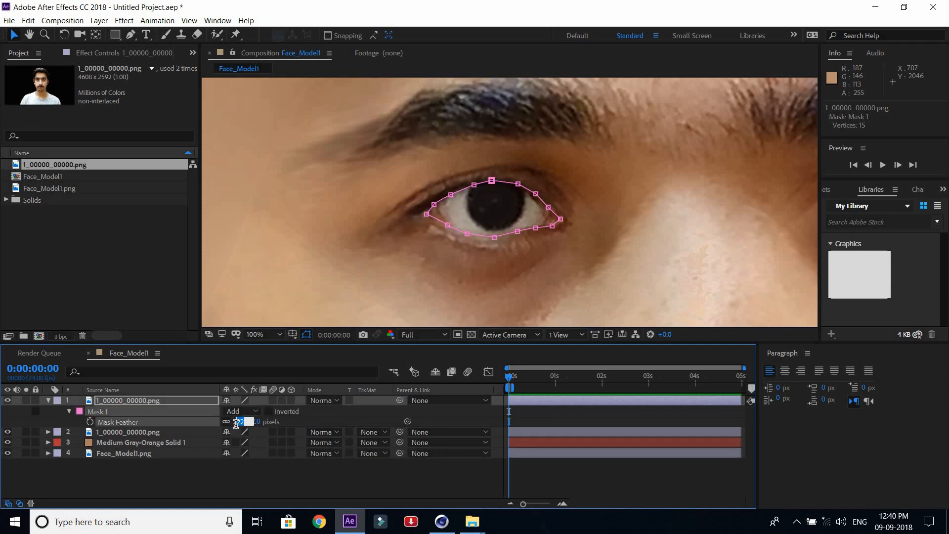
{"action": "left_click", "coordinate": [266, 471]}
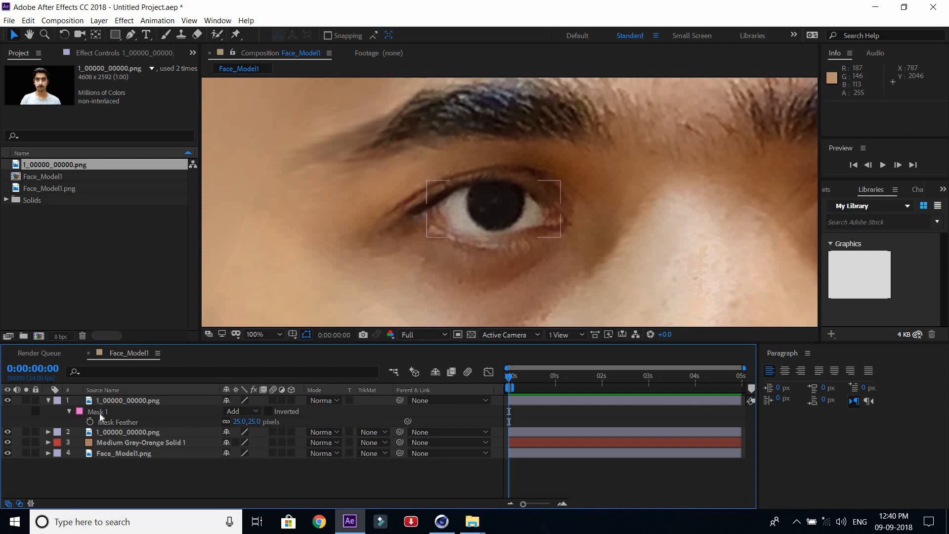
{"action": "left_click", "coordinate": [239, 421]}
{"action": "left_click", "coordinate": [259, 470]}
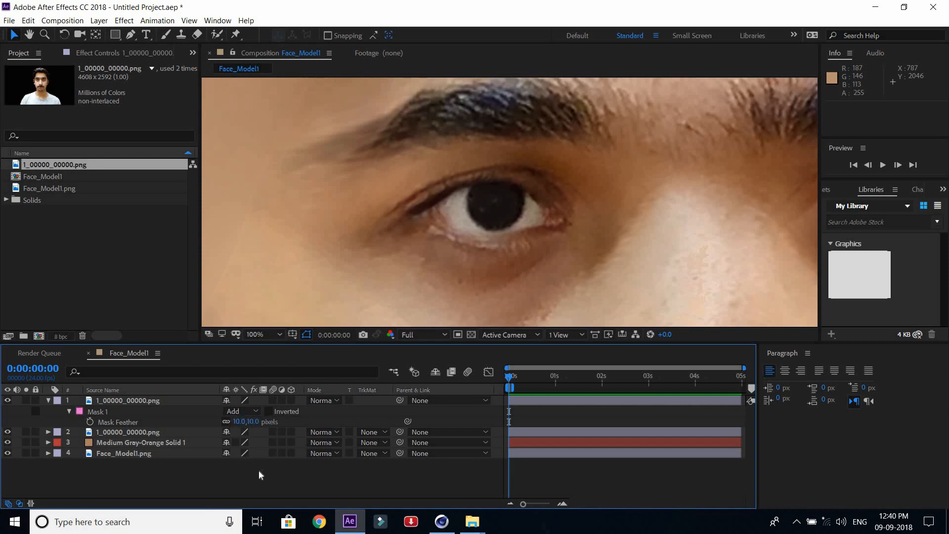
{"action": "left_click", "coordinate": [48, 401]}
- Add a third copy of the photo 1_00000_00000.png as the top layer and set its opacity to 54%
{"action": "key", "text": "comma"}
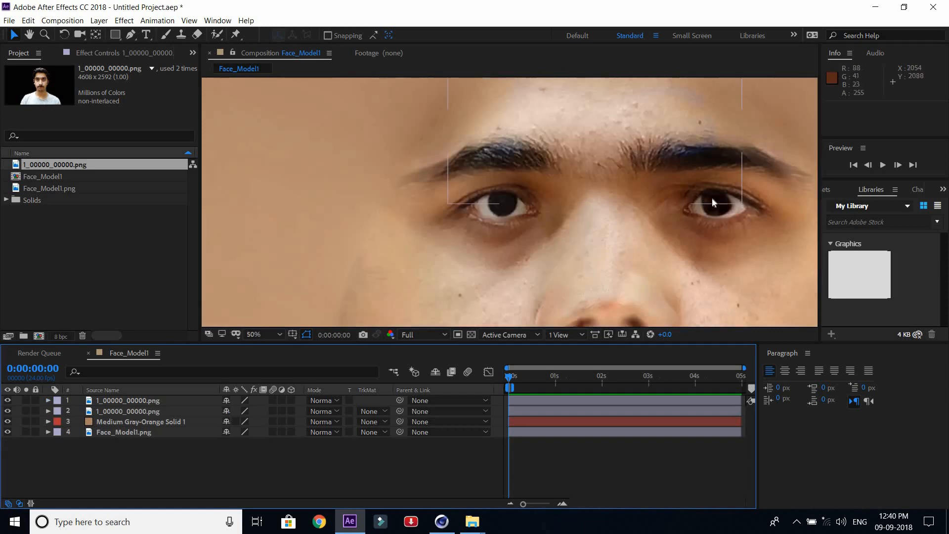
{"action": "left_click", "coordinate": [731, 201]}
{"action": "left_click_drag", "start_coordinate": [72, 168], "coordinate": [119, 401]}
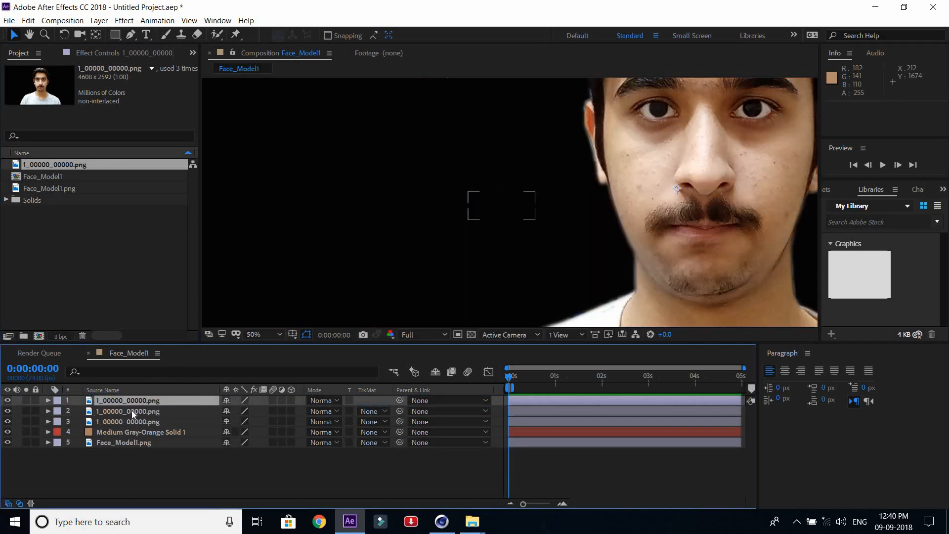
{"action": "key", "text": "t"}
{"action": "left_click_drag", "start_coordinate": [228, 411], "coordinate": [204, 417]}
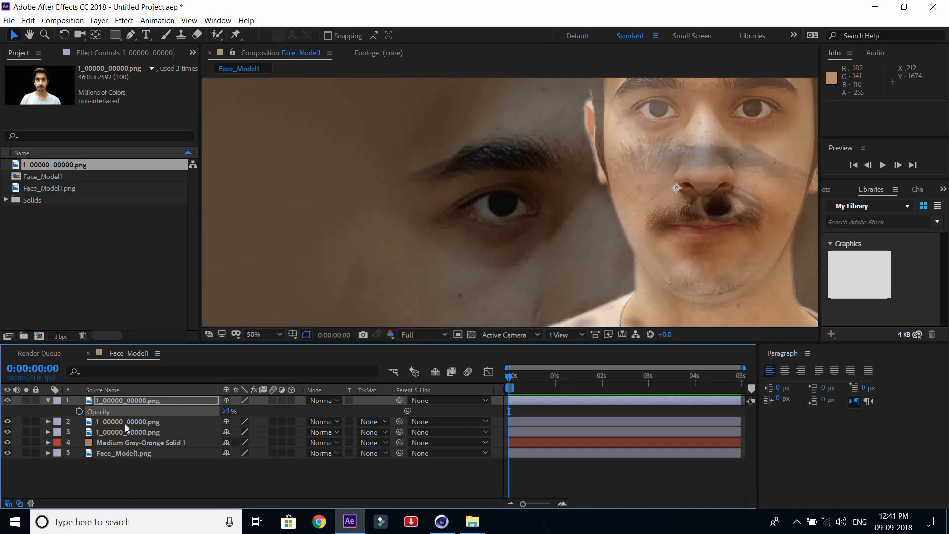
- Scale the new photo layer to 162% and position its right-hand eye over the texture's right-hand eye
{"action": "key", "text": "s"}
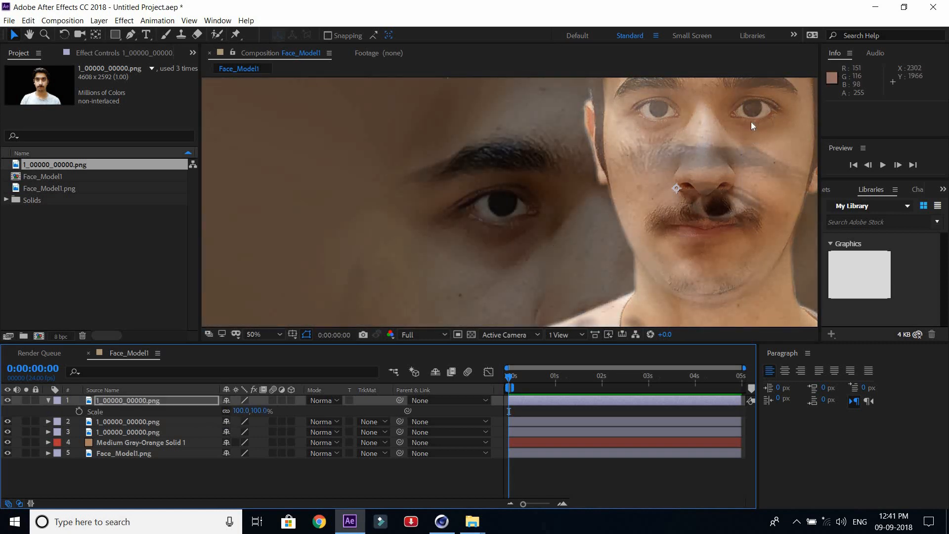
{"action": "left_click_drag", "start_coordinate": [749, 119], "coordinate": [711, 210]}
{"action": "left_click_drag", "start_coordinate": [244, 411], "coordinate": [704, 151]}
{"action": "left_click_drag", "start_coordinate": [755, 169], "coordinate": [714, 216]}
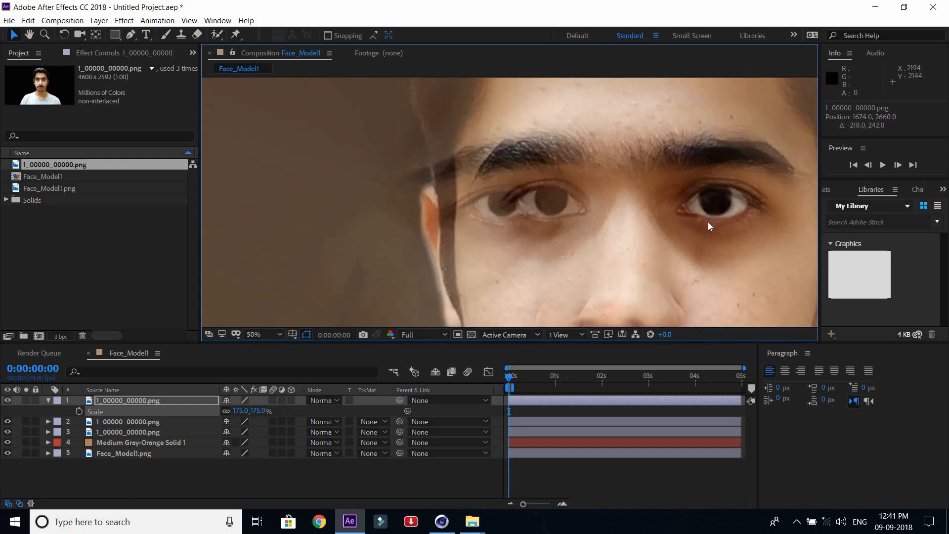
{"action": "left_click_drag", "start_coordinate": [240, 410], "coordinate": [234, 410]}
{"action": "left_click_drag", "start_coordinate": [710, 251], "coordinate": [714, 248]}
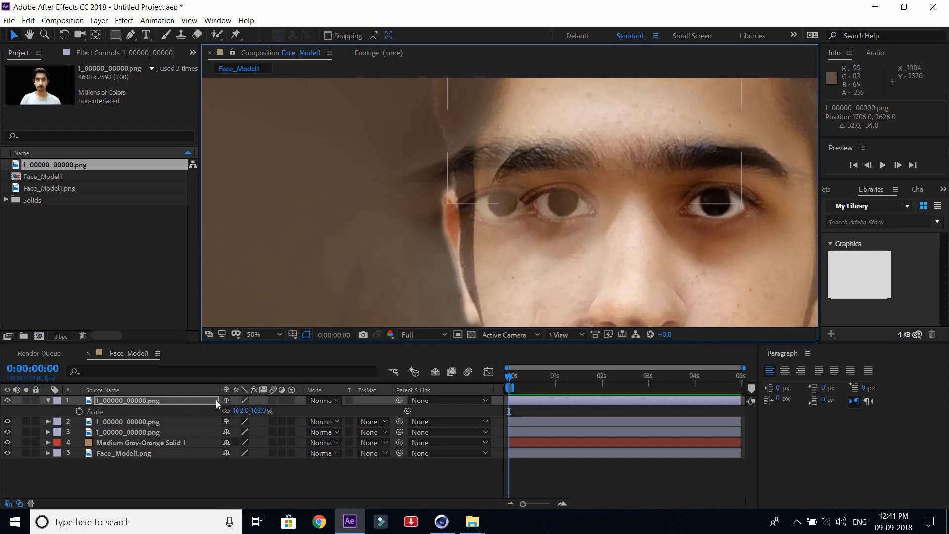
- Draw a closed ten-point Pen mask on the top photo layer tightly around the right-hand eye
{"action": "left_click", "coordinate": [130, 35]}
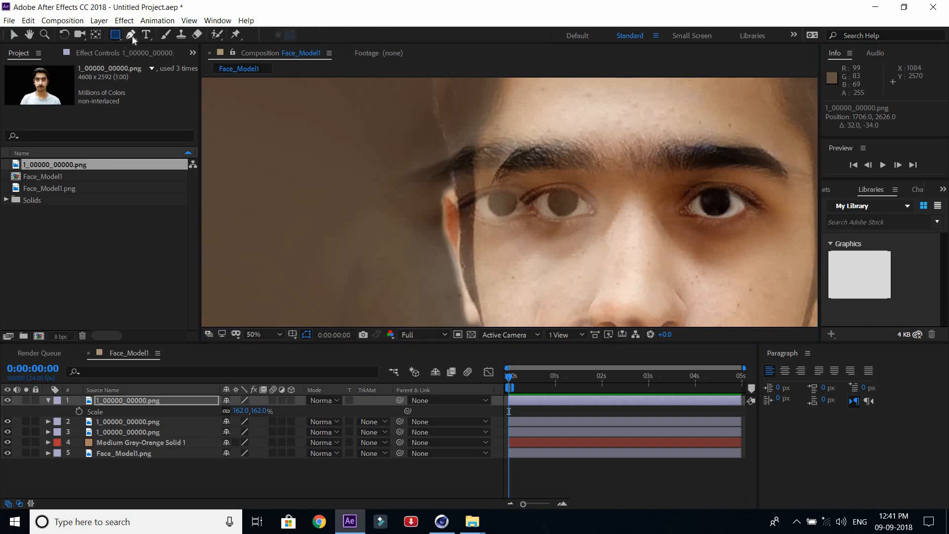
{"action": "left_click", "coordinate": [749, 206]}
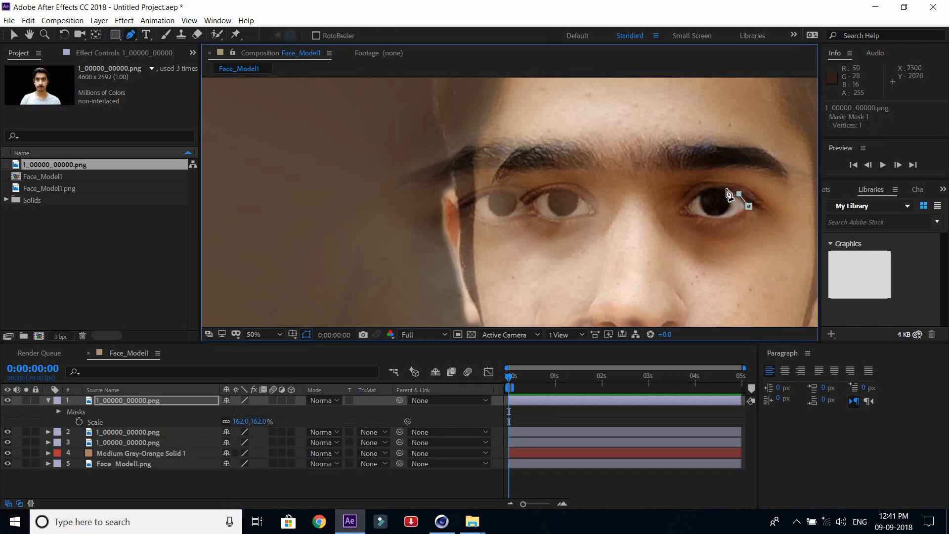
{"action": "left_click", "coordinate": [724, 188]}
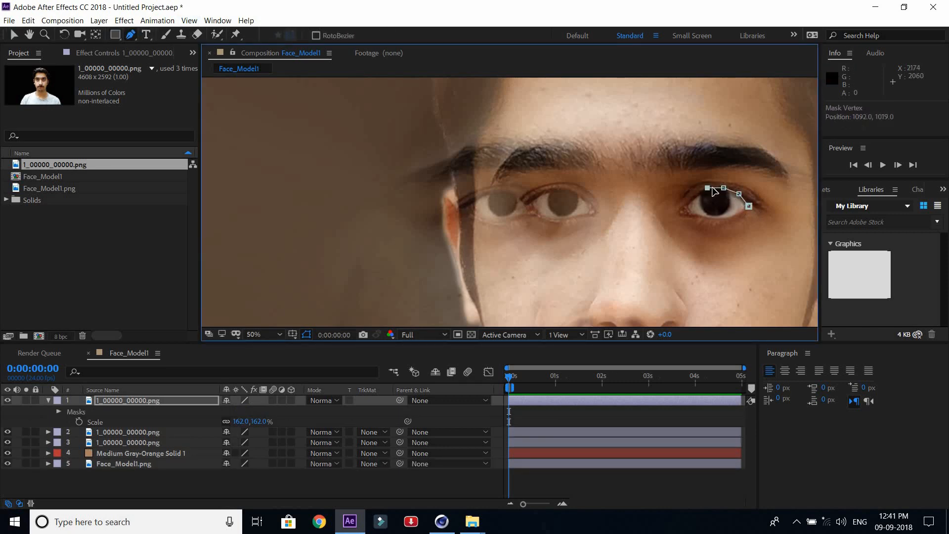
{"action": "left_click", "coordinate": [699, 194]}
{"action": "left_click", "coordinate": [688, 212]}
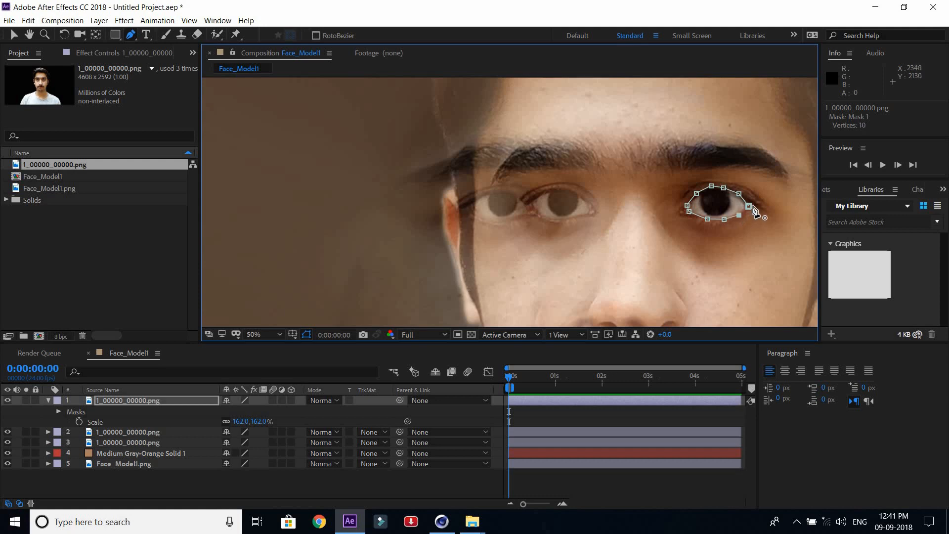
{"action": "left_click", "coordinate": [14, 35]}
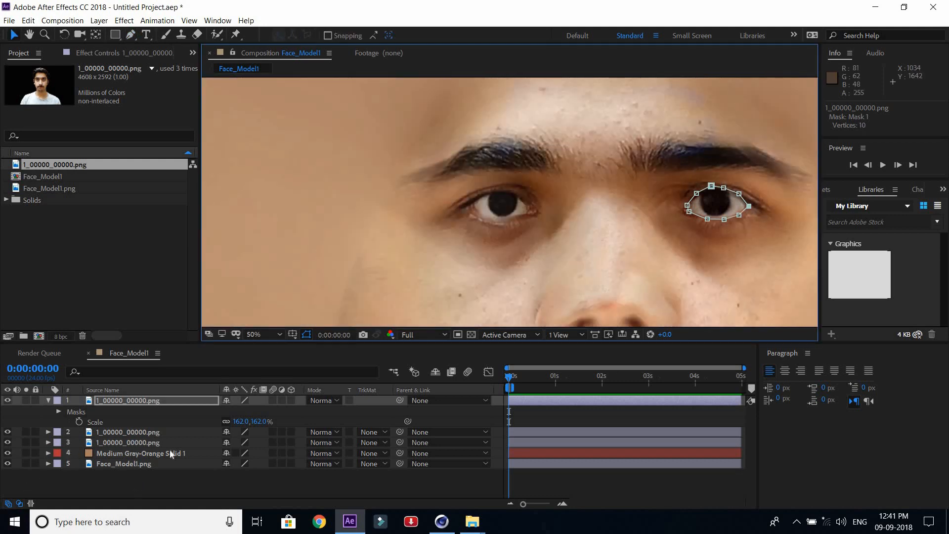
- Feather the right-hand eye mask and raise that photo layer's opacity
{"action": "key", "text": "f"}
{"action": "left_click_drag", "start_coordinate": [250, 422], "coordinate": [364, 419]}
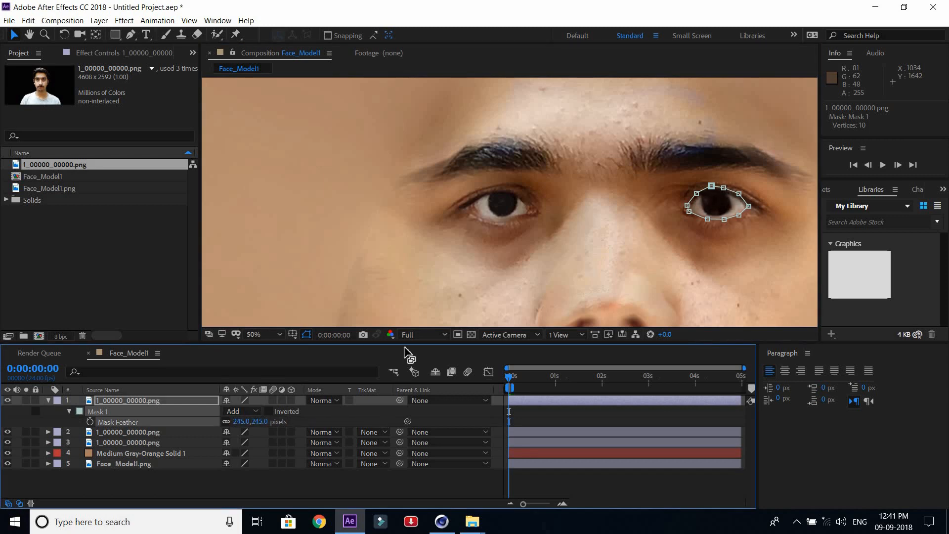
{"action": "key", "text": "t"}
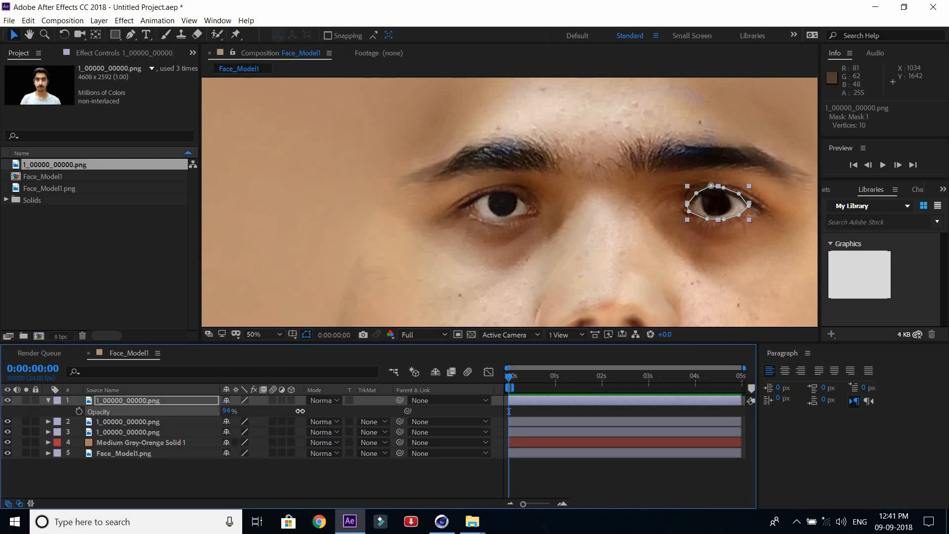
{"action": "left_click", "coordinate": [48, 400]}
- Check the left-hand eye layer's opacity setting and inspect the whole texture fitted in the composition view
{"action": "left_click", "coordinate": [136, 412]}
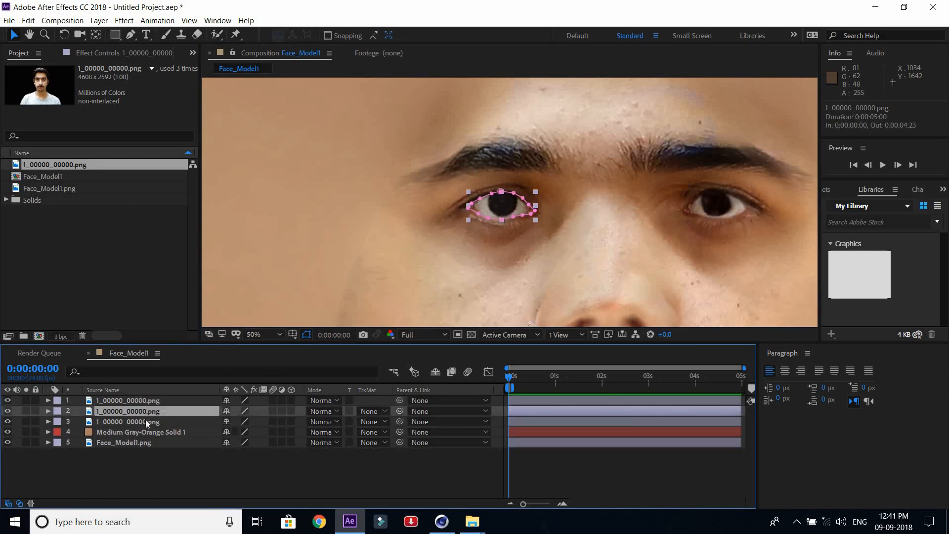
{"action": "key", "text": "t"}
{"action": "left_click", "coordinate": [48, 411]}
{"action": "left_click", "coordinate": [185, 473]}
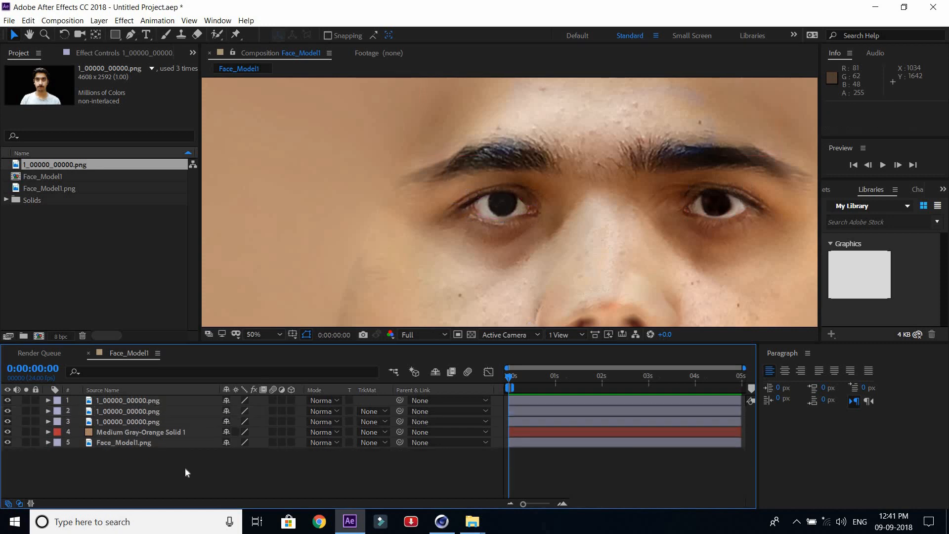
{"action": "left_click", "coordinate": [262, 334]}
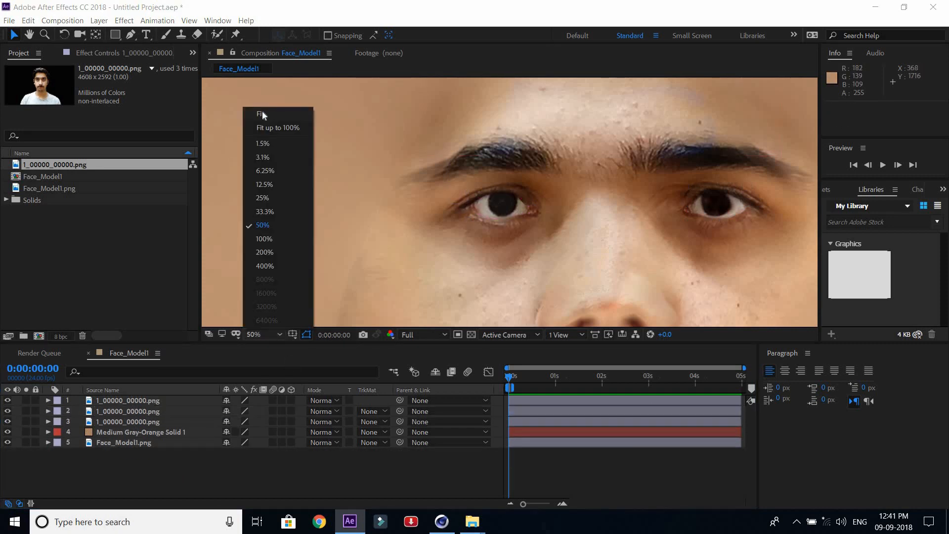
{"action": "left_click", "coordinate": [262, 111]}
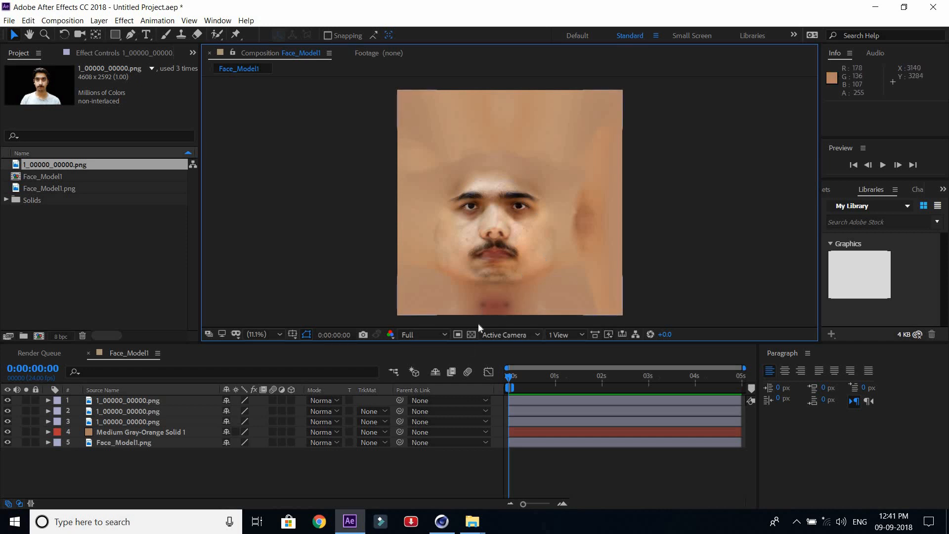
{"action": "left_click", "coordinate": [131, 469]}
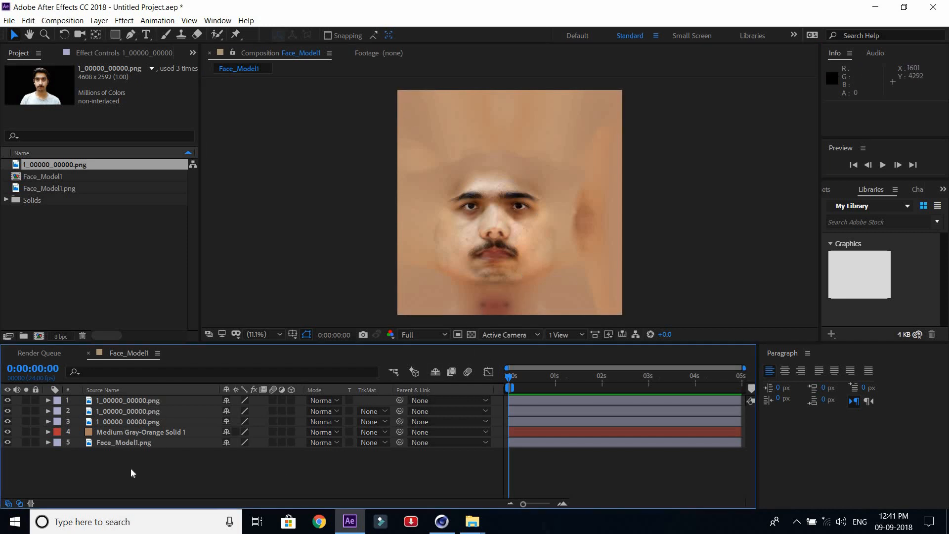
- Import Base_Body_Diffuse.png from the Base folder in My Face and add it as the top layer
{"action": "double_click", "coordinate": [81, 210]}
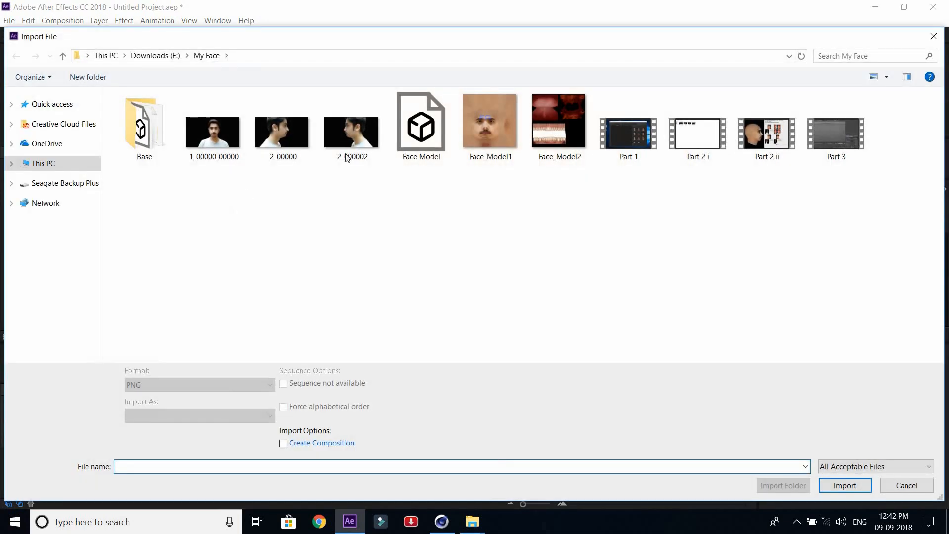
{"action": "double_click", "coordinate": [145, 117]}
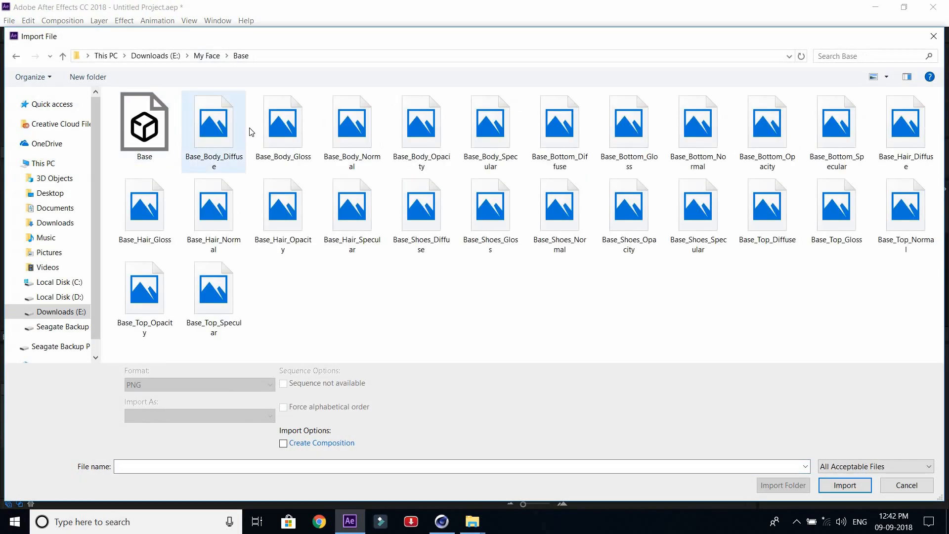
{"action": "double_click", "coordinate": [214, 122]}
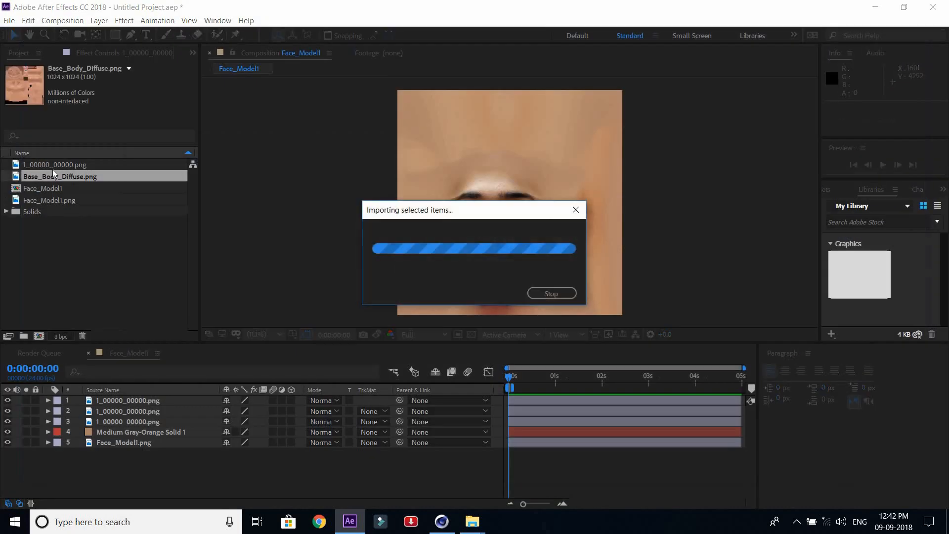
{"action": "left_click_drag", "start_coordinate": [60, 176], "coordinate": [108, 402]}
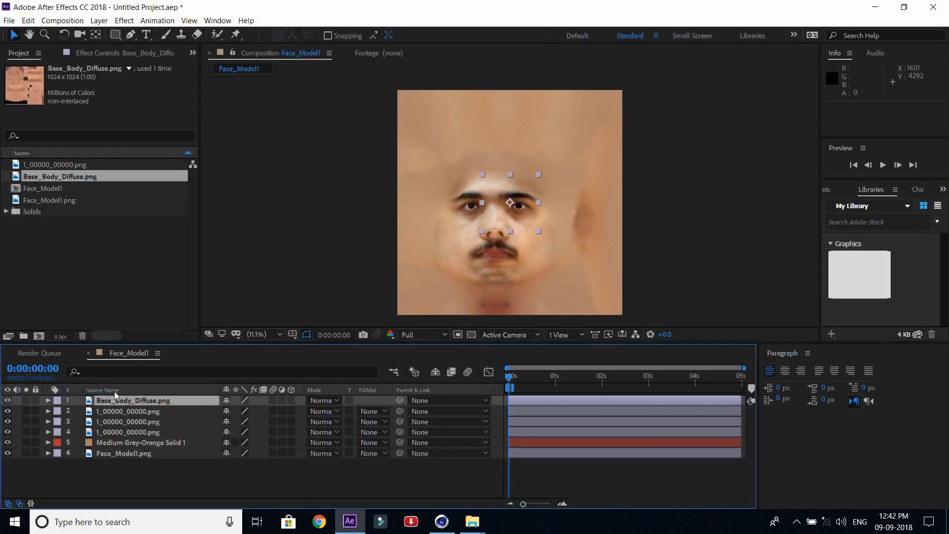
- Create a 4096 × 4096 px solid in the skin colour sampled from the body texture and delete the Base_Body_Diffuse.png layer
{"action": "left_click", "coordinate": [99, 20]}
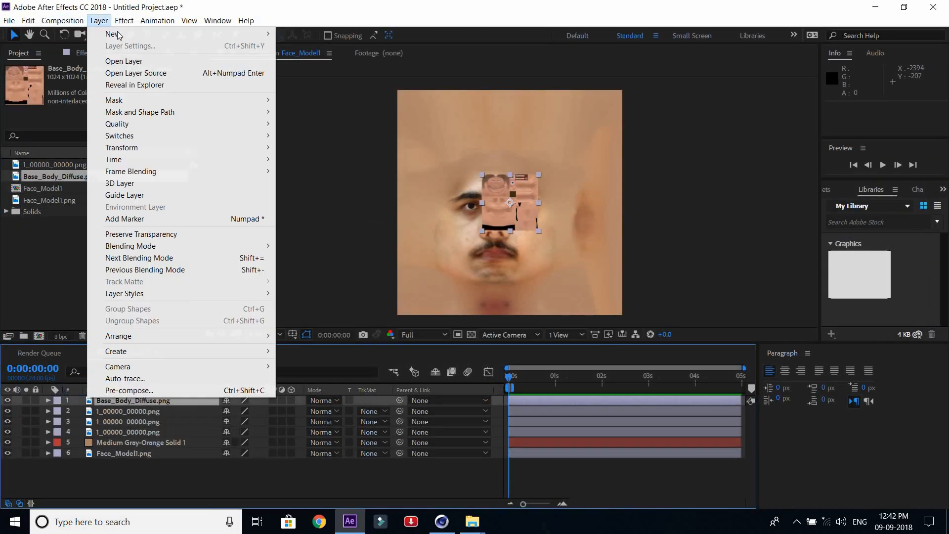
{"action": "mouse_move", "coordinate": [114, 29]}
{"action": "left_click", "coordinate": [302, 46]}
{"action": "left_click", "coordinate": [285, 306]}
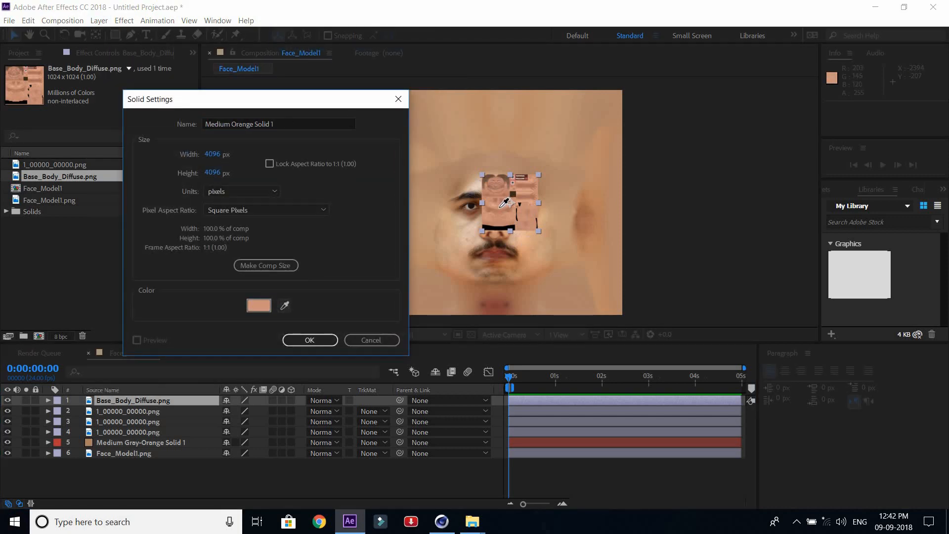
{"action": "left_click", "coordinate": [309, 340]}
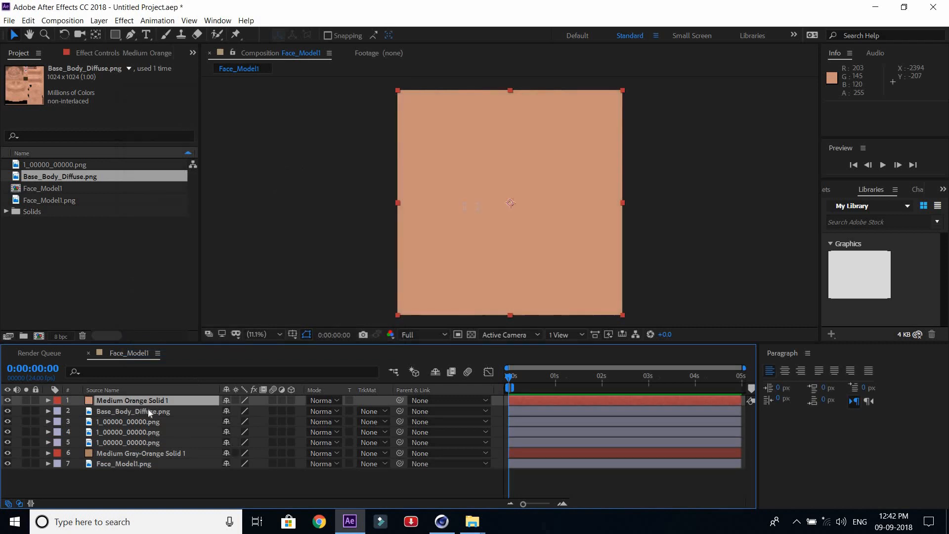
{"action": "left_click", "coordinate": [150, 411]}
{"action": "key", "text": "Delete"}
- Hide the Medium Orange Solid 1 layer and draw an elliptical mask on it, centred around the whole face
{"action": "left_click", "coordinate": [8, 400]}
{"action": "left_click", "coordinate": [168, 35]}
{"action": "left_click", "coordinate": [116, 35]}
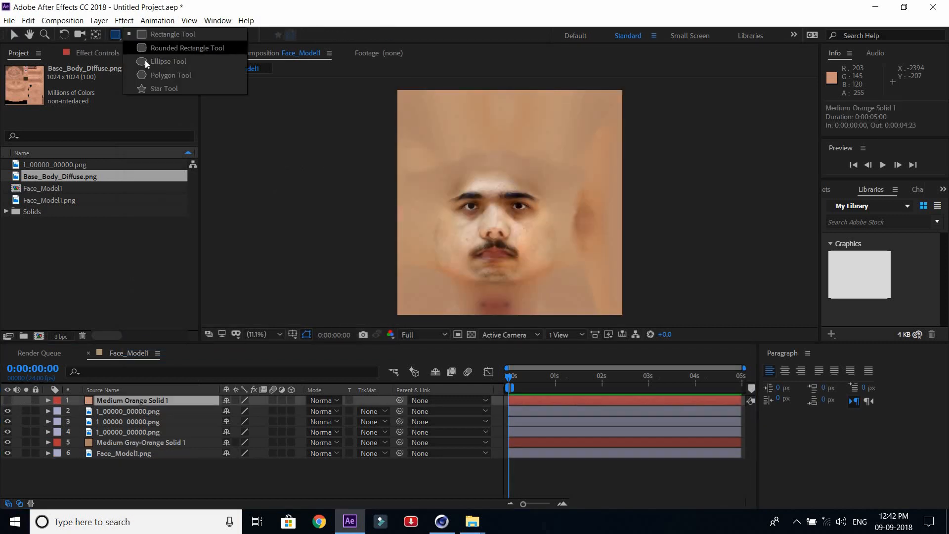
{"action": "left_click", "coordinate": [146, 63]}
{"action": "mouse_move", "coordinate": [430, 141]}
{"action": "left_mouse_down"}
{"action": "mouse_move", "coordinate": [573, 296]}
{"action": "mouse_move", "coordinate": [598, 293]}
{"action": "left_mouse_up"}
{"action": "left_click", "coordinate": [13, 35]}
{"action": "left_click_drag", "start_coordinate": [514, 141], "coordinate": [495, 144]}
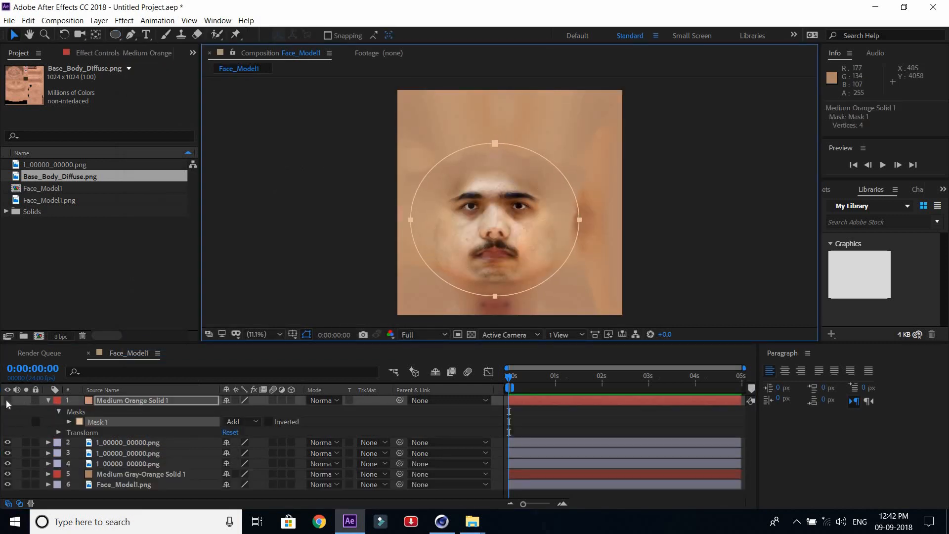
- Show the orange solid again, set its mask mode to Subtract and its mask feather to 195 pixels
{"action": "left_click", "coordinate": [7, 401]}
{"action": "left_click", "coordinate": [243, 422]}
{"action": "left_click", "coordinate": [253, 364]}
{"action": "key", "text": "f"}
{"action": "left_click_drag", "start_coordinate": [237, 422], "coordinate": [289, 424]}
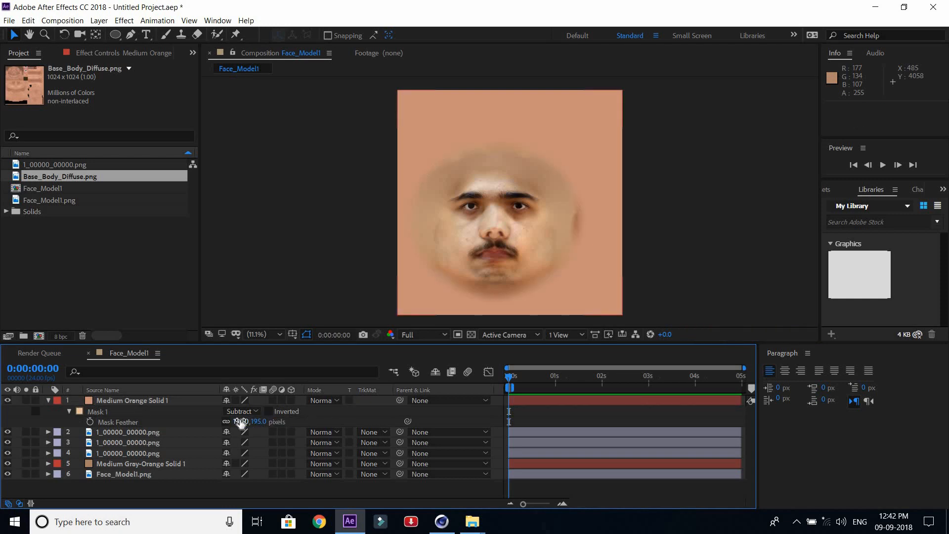
- Set the Medium Orange Solid 1 layer's opacity to 50%
{"action": "left_click", "coordinate": [108, 399]}
{"action": "key", "text": "t"}
{"action": "left_click", "coordinate": [235, 411]}
{"action": "type", "text": "50"}
{"action": "left_click", "coordinate": [281, 410]}
{"action": "left_click", "coordinate": [48, 400]}
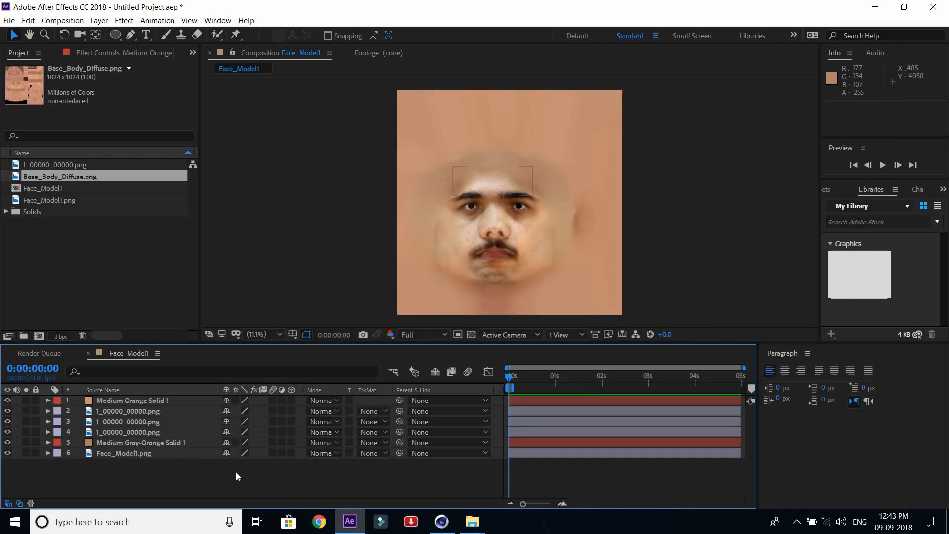
- Add the Face_Model1 composition to the render queue and set its output format to PNG Sequence
{"action": "left_click", "coordinate": [10, 21]}
{"action": "mouse_move", "coordinate": [62, 20]}
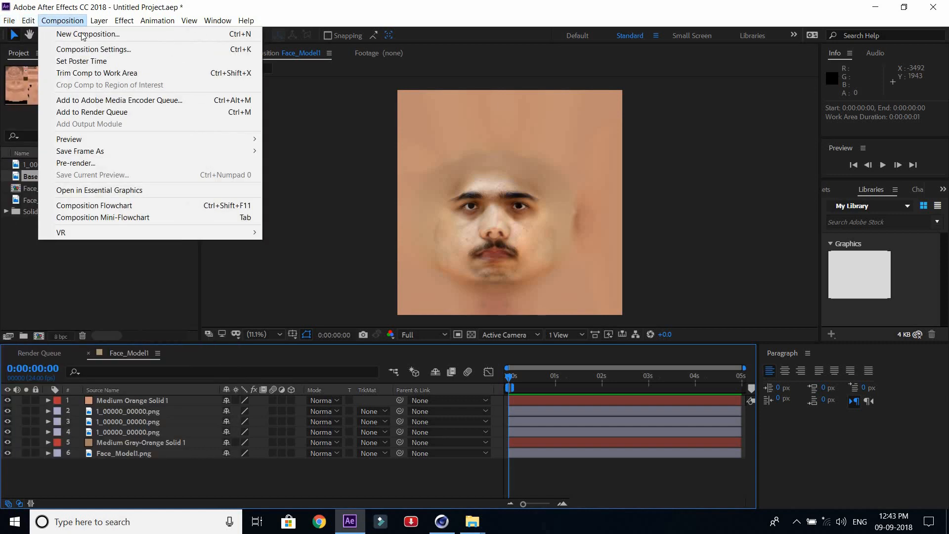
{"action": "left_click", "coordinate": [129, 113]}
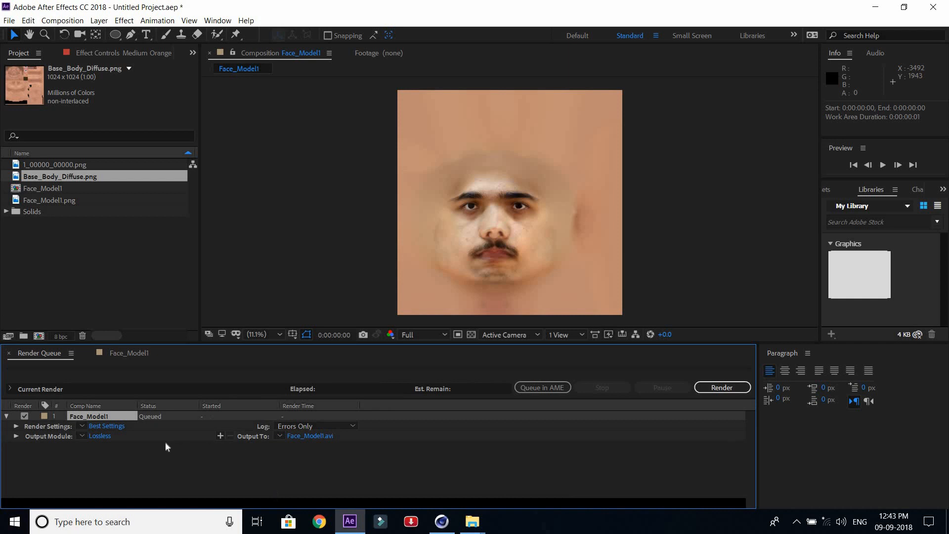
{"action": "left_click", "coordinate": [98, 437]}
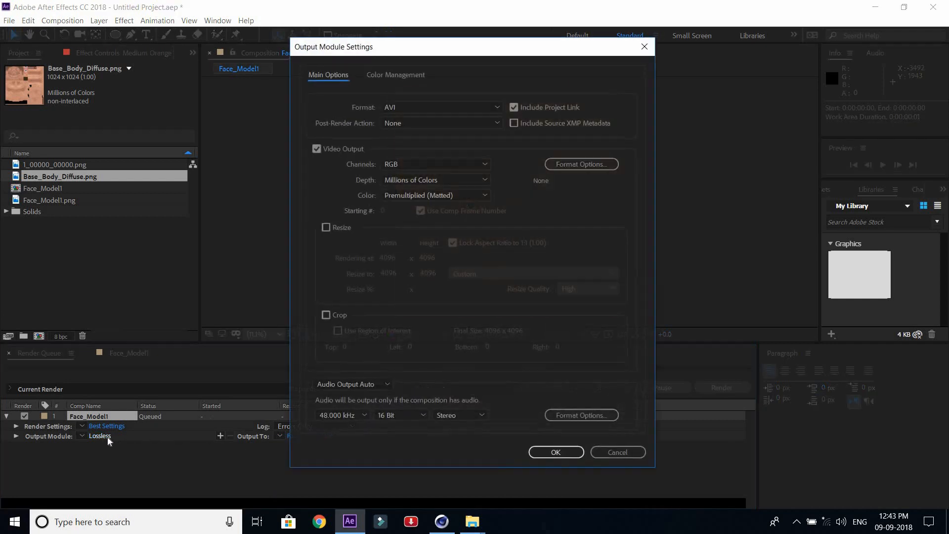
{"action": "left_click", "coordinate": [438, 106]}
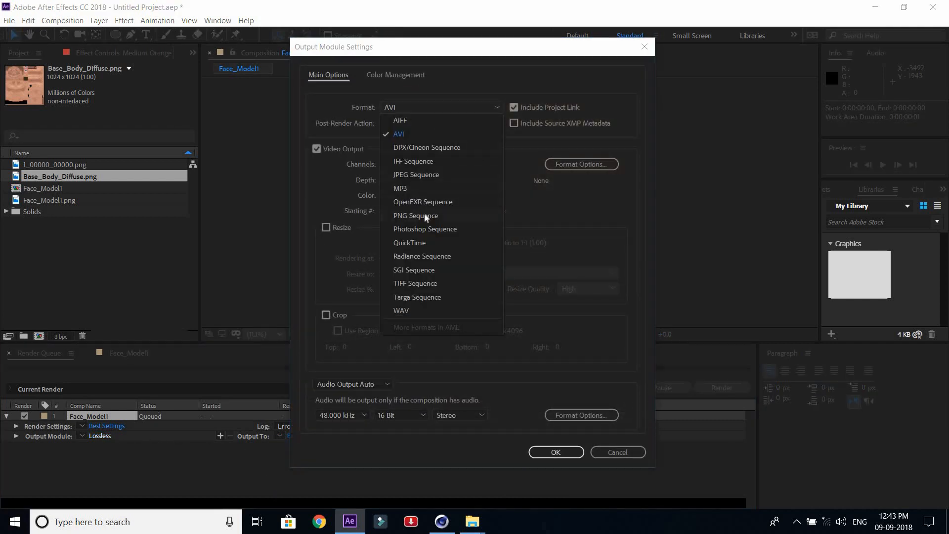
{"action": "left_click", "coordinate": [424, 213]}
{"action": "left_click", "coordinate": [557, 452]}
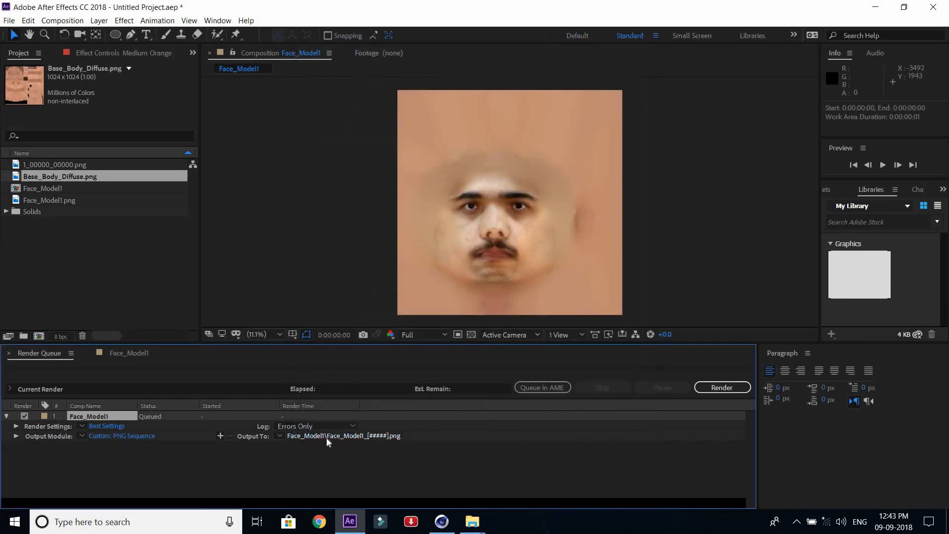
- Set the output file name to Face Texture in the My Face folder on Downloads (E:) and start the render
{"action": "left_click", "coordinate": [327, 438]}
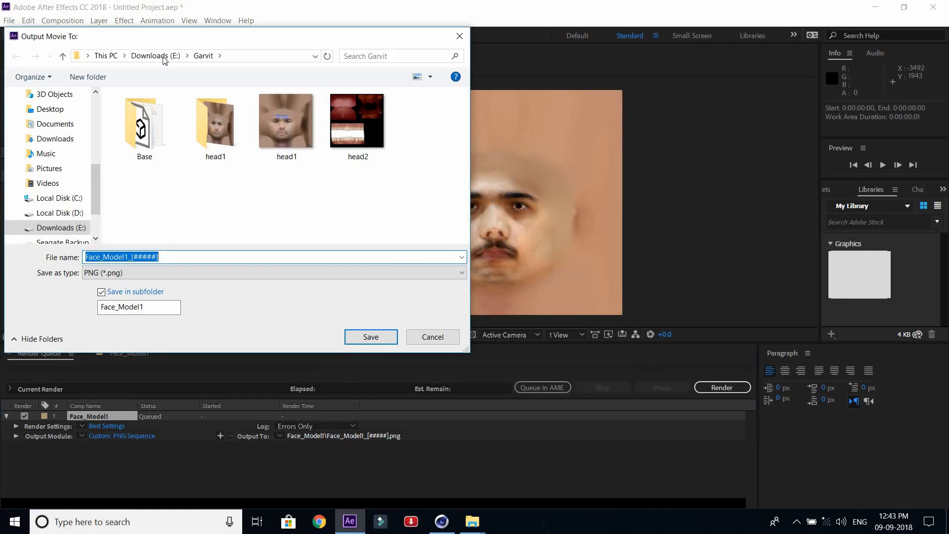
{"action": "left_click", "coordinate": [164, 58]}
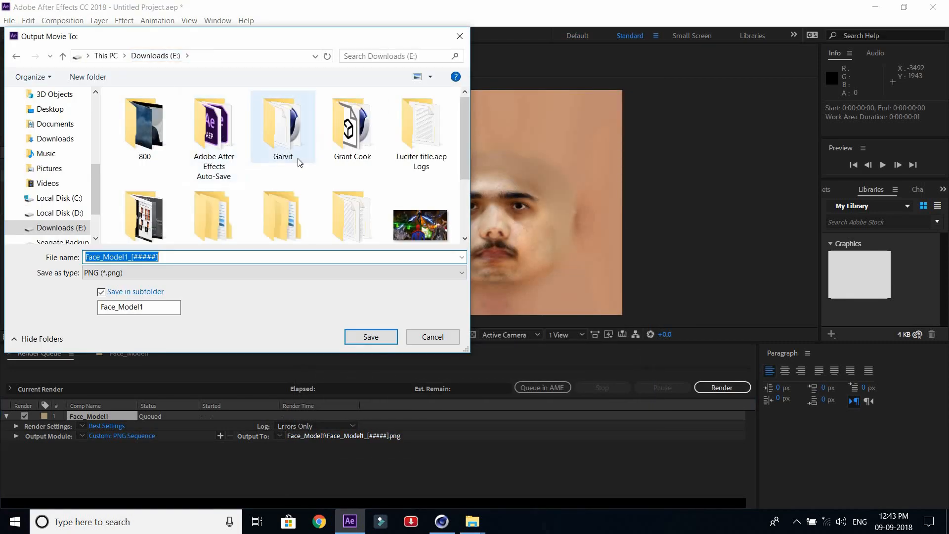
{"action": "scroll", "coordinate": [222, 211], "scroll_direction": "down", "scroll_amount": 1}
{"action": "double_click", "coordinate": [145, 213]}
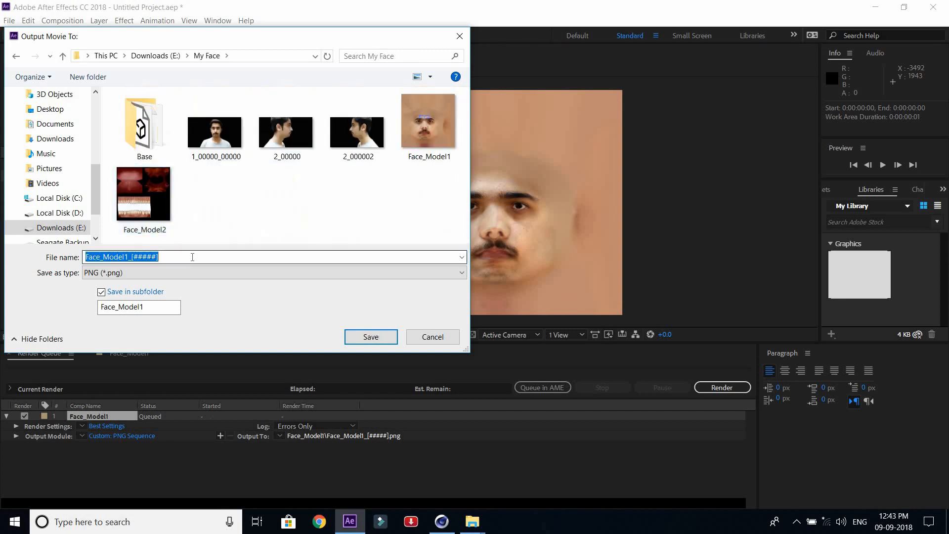
{"action": "type", "text": "Fac"}
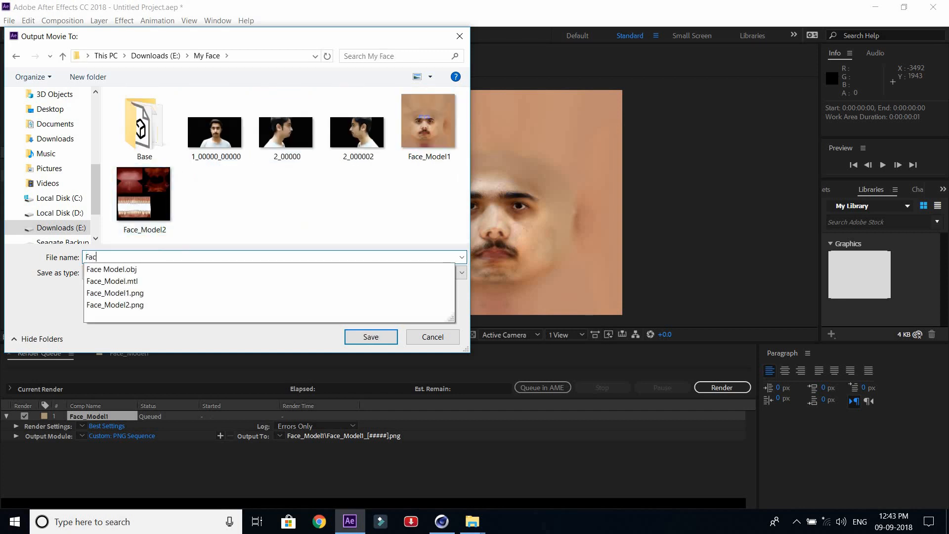
{"action": "type", "text": "e Texture"}
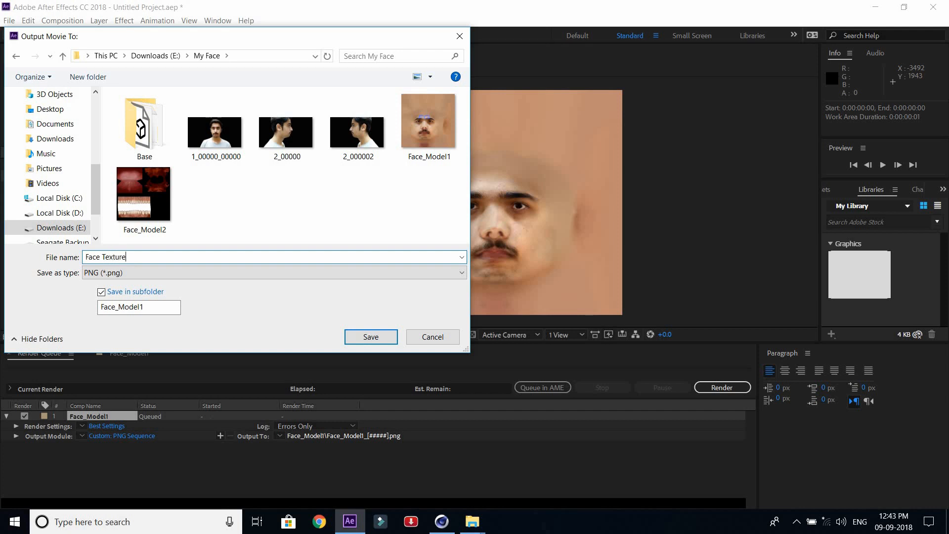
{"action": "key", "text": "Return"}
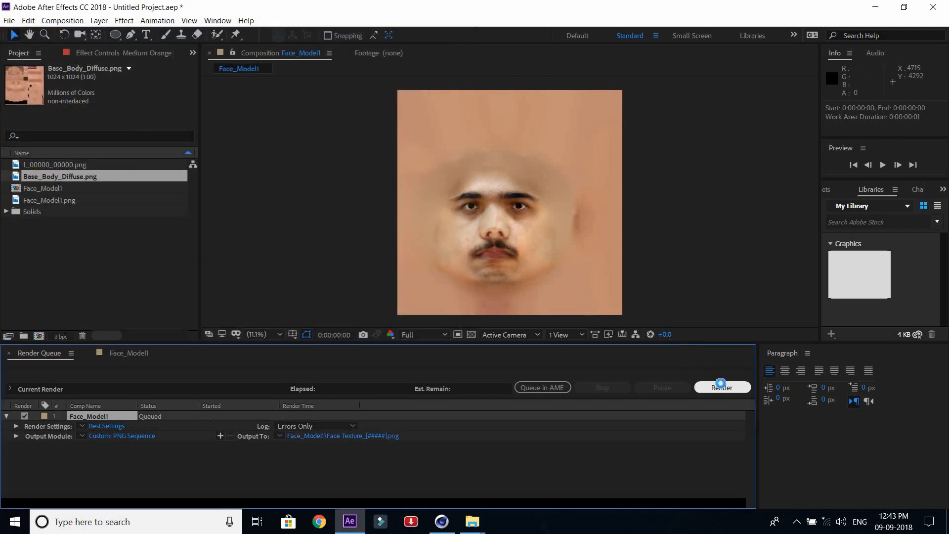
{"action": "left_click", "coordinate": [721, 386]}
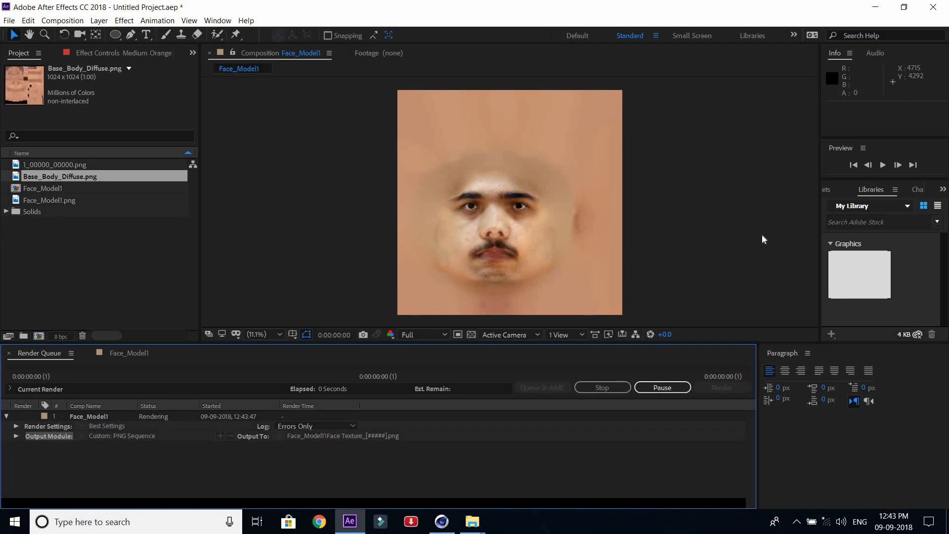
- Switch to Cinema 4D and replace Mat.5's color texture with Face Texture_00000 from the Face_Model1 folder, keeping its original file path
{"action": "left_click", "coordinate": [442, 527]}
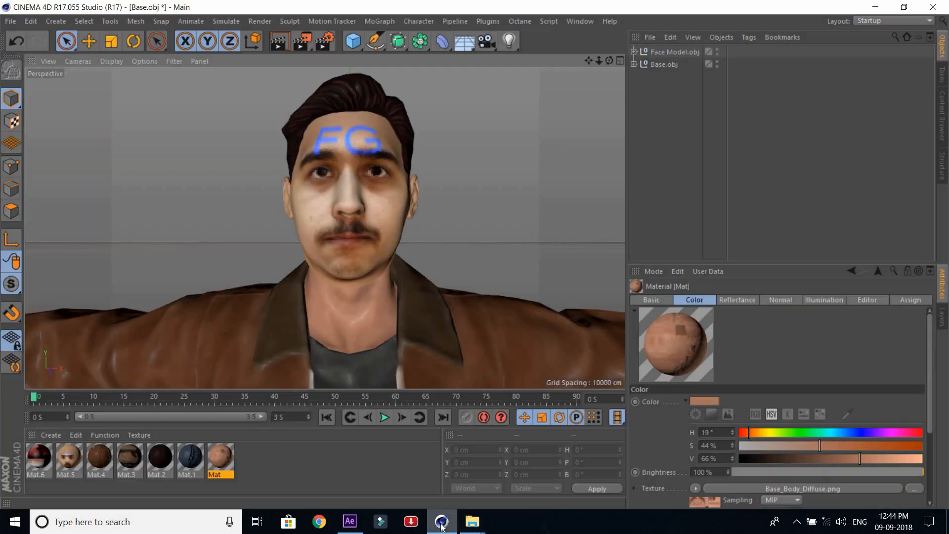
{"action": "double_click", "coordinate": [69, 461]}
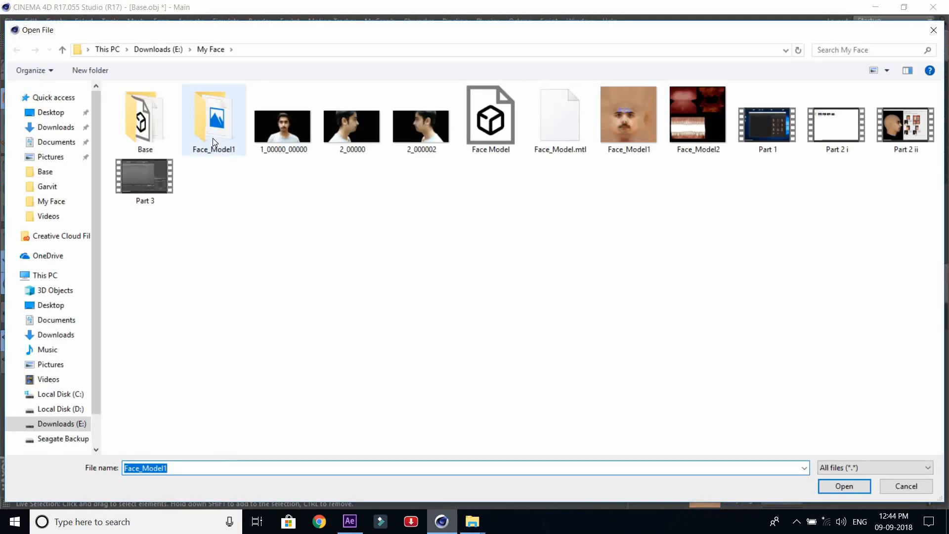
{"action": "double_click", "coordinate": [212, 138]}
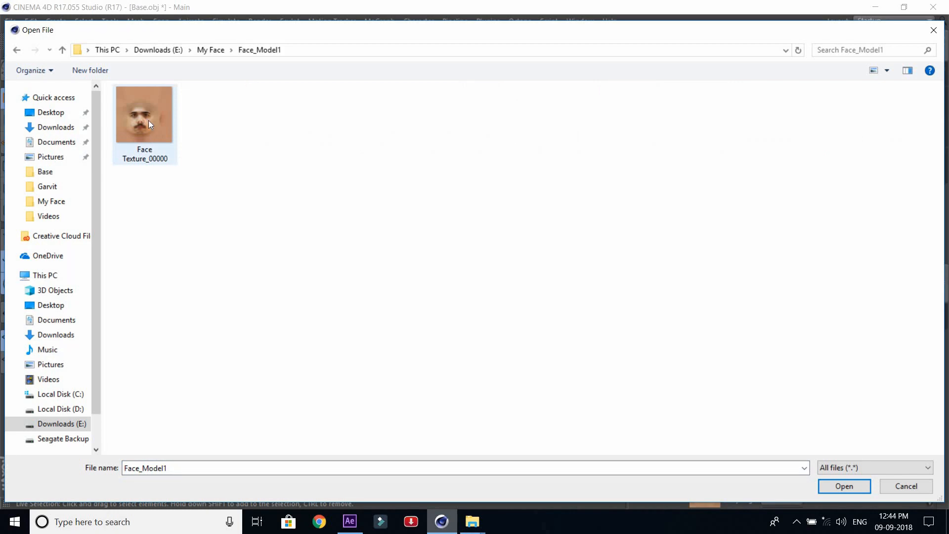
{"action": "double_click", "coordinate": [148, 120]}
{"action": "left_click", "coordinate": [542, 302]}
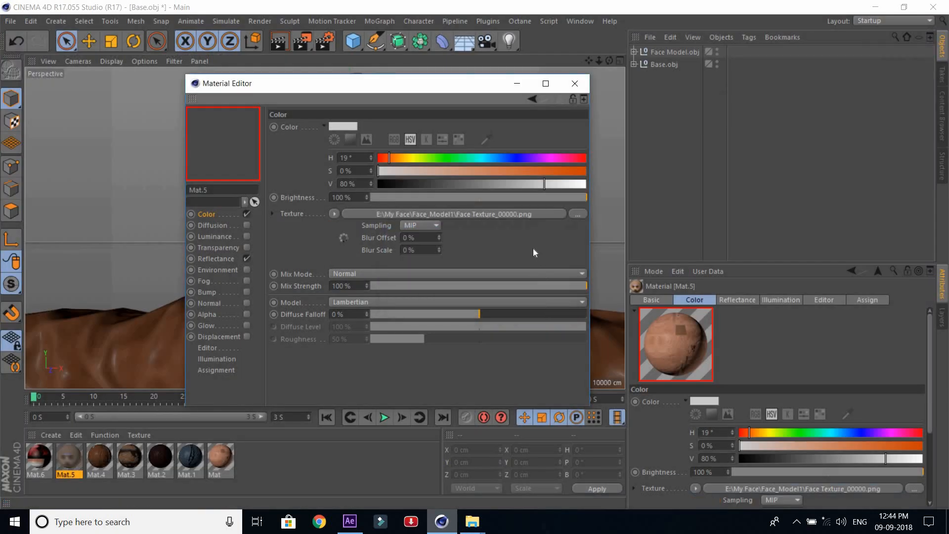
{"action": "left_click", "coordinate": [575, 85]}
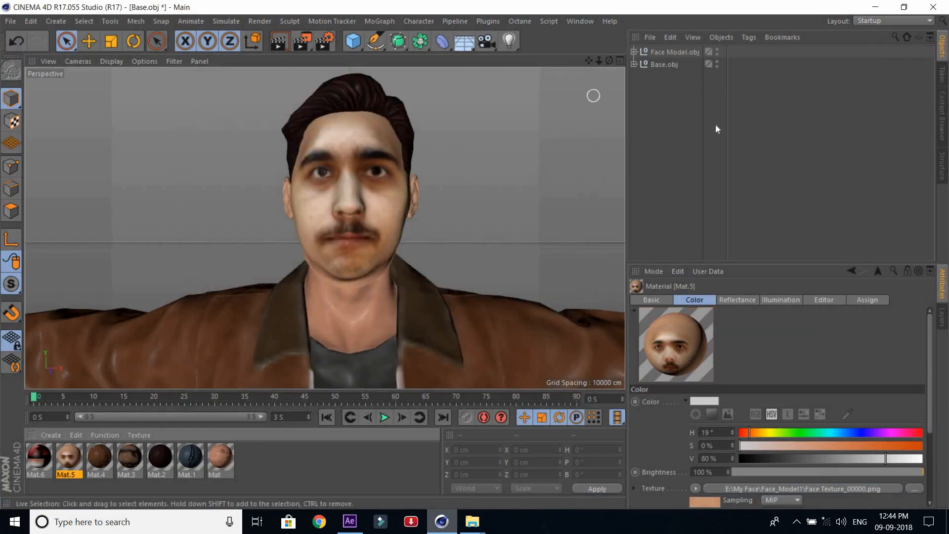
- Render the viewport close up on the face and with the full body in frame to examine the new texture
{"action": "mouse_move", "coordinate": [610, 60]}
{"action": "left_mouse_down"}
{"action": "mouse_move", "coordinate": [529, 61]}
{"action": "mouse_move", "coordinate": [641, 67]}
{"action": "mouse_move", "coordinate": [610, 78]}
{"action": "mouse_move", "coordinate": [642, 62]}
{"action": "mouse_move", "coordinate": [609, 59]}
{"action": "mouse_move", "coordinate": [654, 70]}
{"action": "mouse_move", "coordinate": [626, 75]}
{"action": "mouse_move", "coordinate": [610, 62]}
{"action": "left_mouse_up"}
{"action": "left_click", "coordinate": [281, 42]}
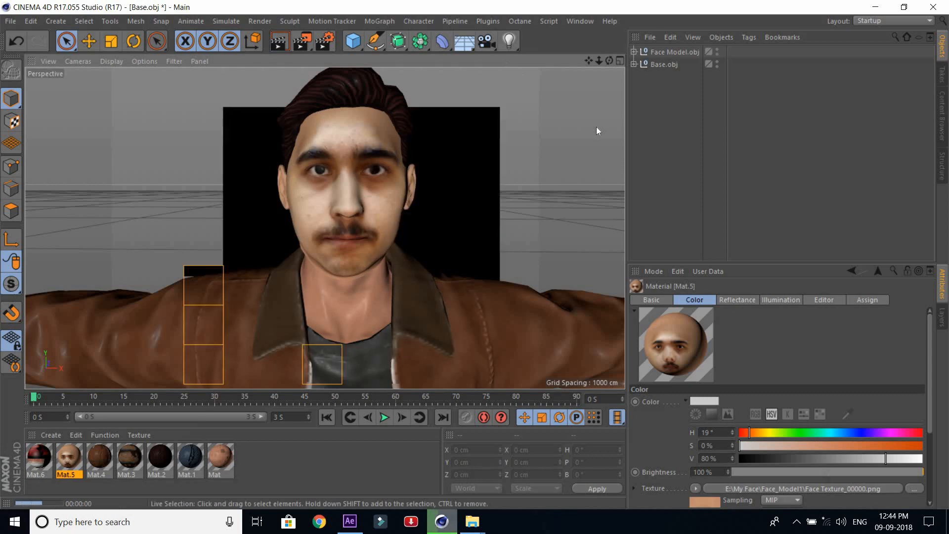
{"action": "mouse_move", "coordinate": [599, 60]}
{"action": "left_mouse_down"}
{"action": "mouse_move", "coordinate": [601, 69]}
{"action": "mouse_move", "coordinate": [547, 68]}
{"action": "mouse_move", "coordinate": [638, 62]}
{"action": "mouse_move", "coordinate": [588, 64]}
{"action": "mouse_move", "coordinate": [608, 64]}
{"action": "left_mouse_up"}
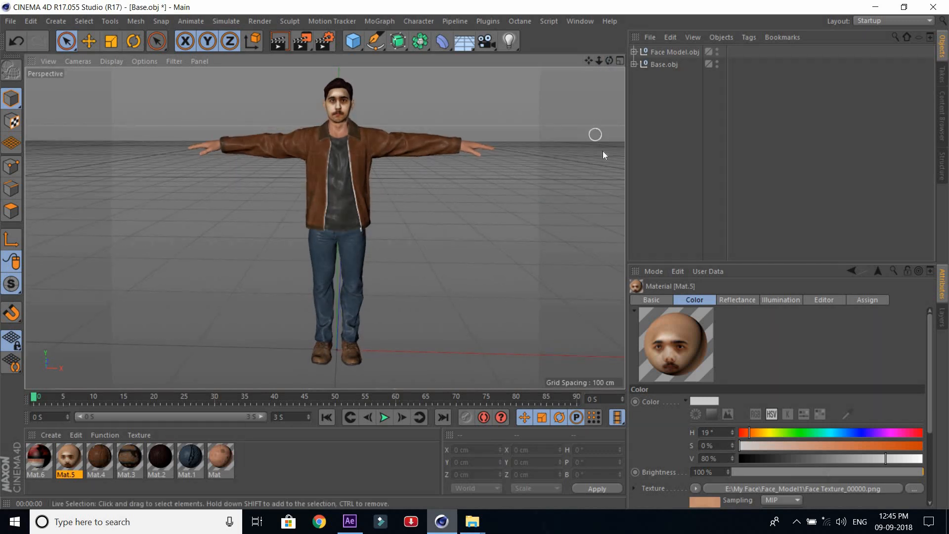
{"action": "left_click", "coordinate": [288, 42]}
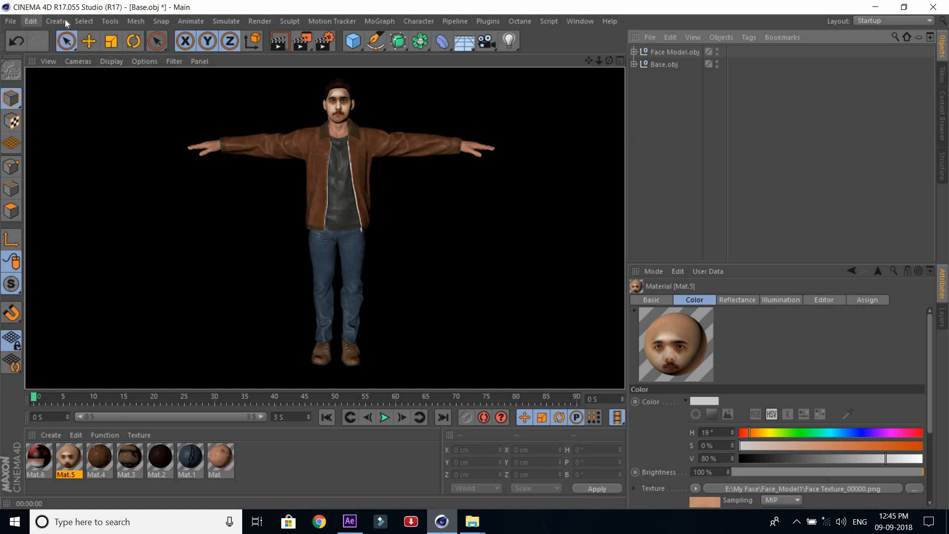
- Start a Wavefront OBJ export and create a Final Model folder inside the Base folder as its destination
{"action": "left_click", "coordinate": [14, 24]}
{"action": "mouse_move", "coordinate": [153, 247]}
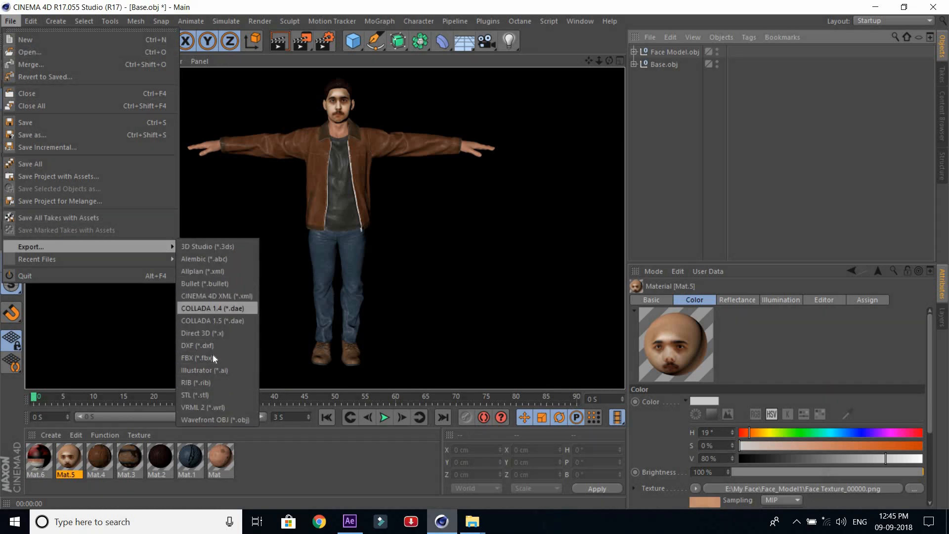
{"action": "left_click", "coordinate": [216, 405]}
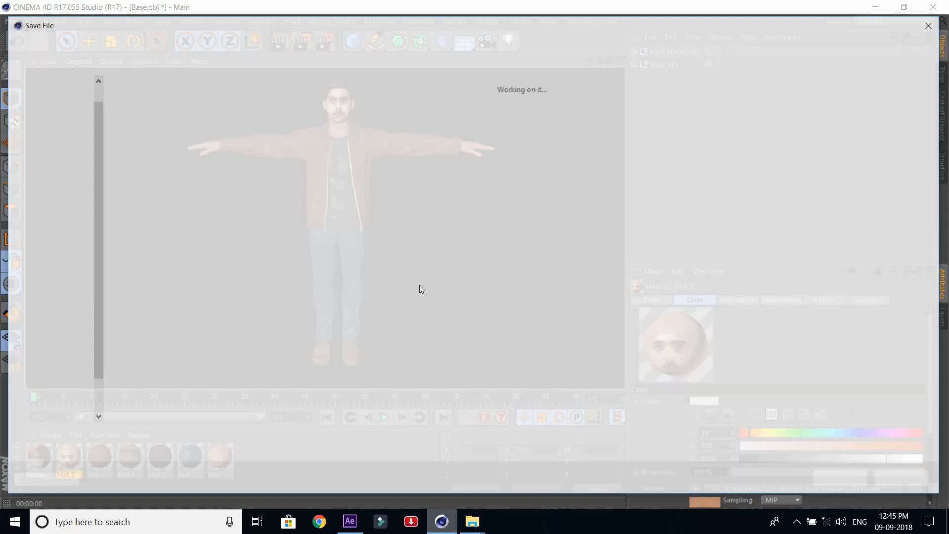
{"action": "key", "text": "Return"}
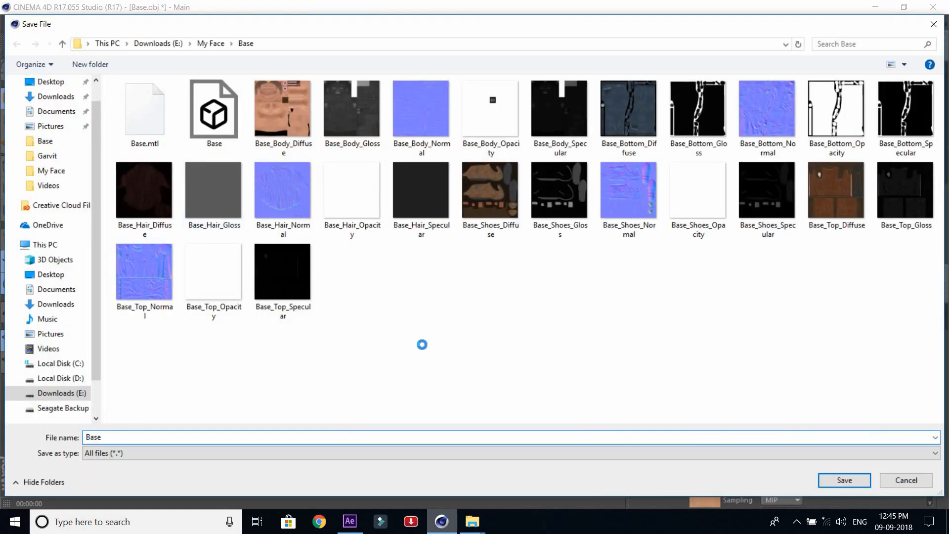
{"action": "right_click", "coordinate": [424, 348]}
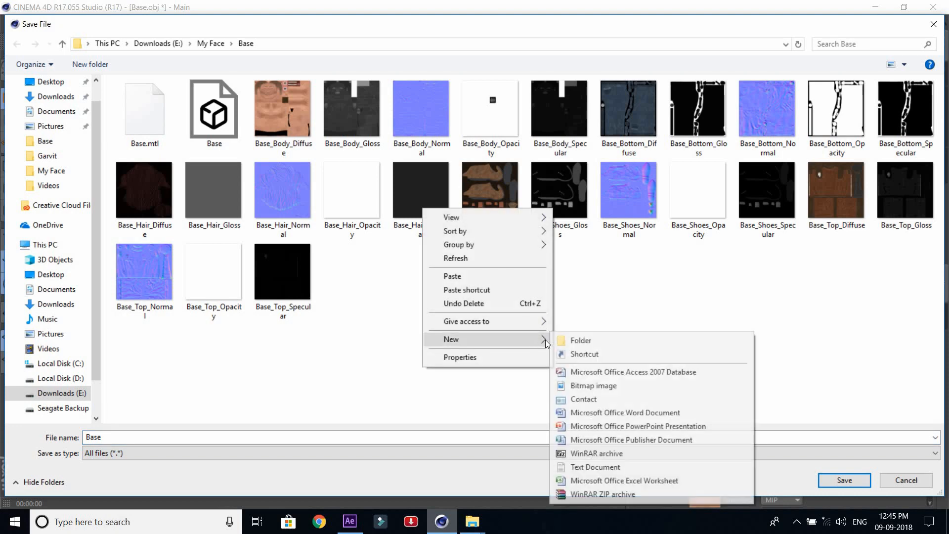
{"action": "left_click", "coordinate": [571, 343]}
{"action": "type", "text": "Final Model"}
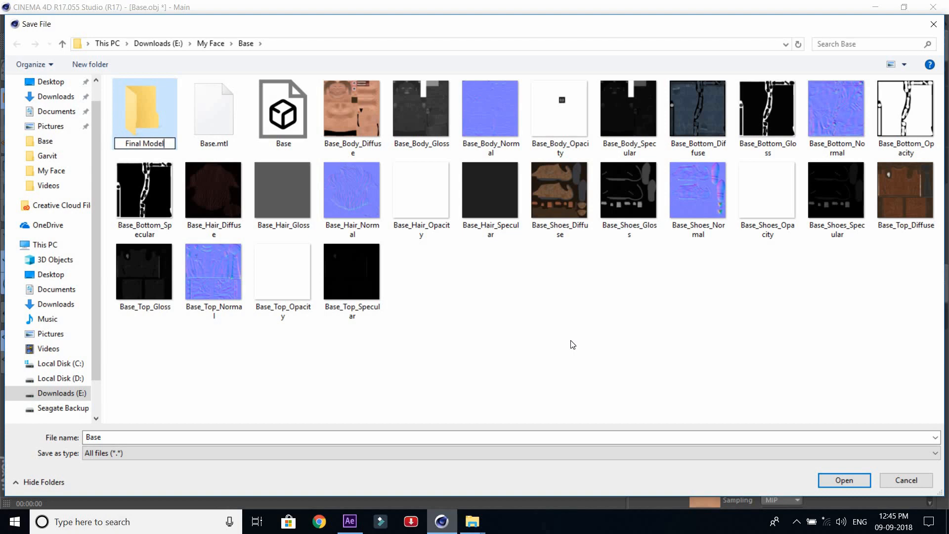
{"action": "key", "text": "Return"}
{"action": "key", "text": "Return"}
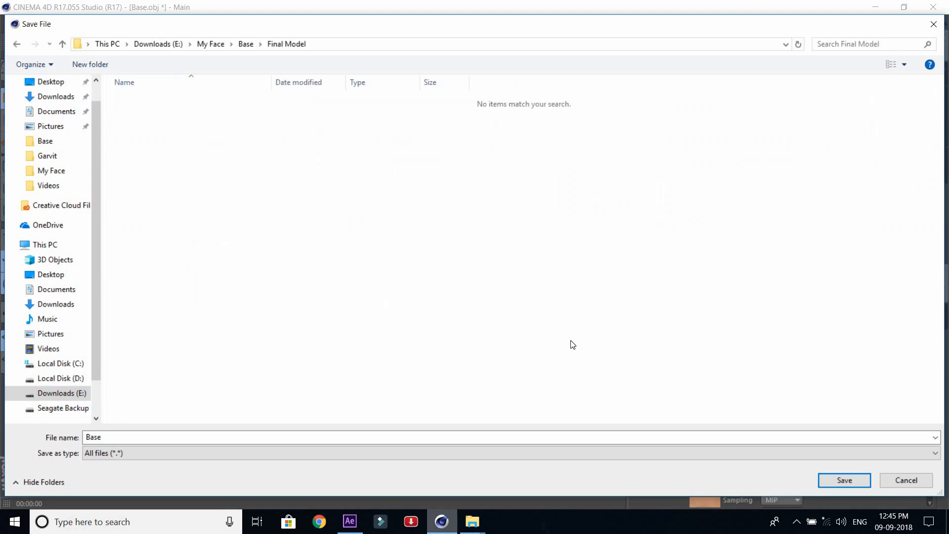
- Name the export file Final and run the OBJ export with the offered settings
{"action": "left_click", "coordinate": [473, 437]}
{"action": "type", "text": "Final"}
{"action": "key", "text": "Return"}
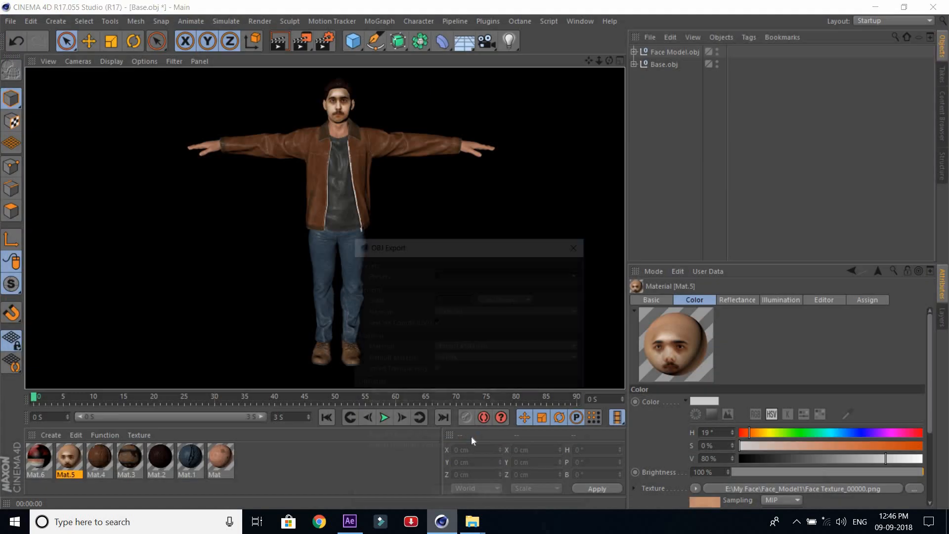
{"action": "left_click", "coordinate": [448, 499]}
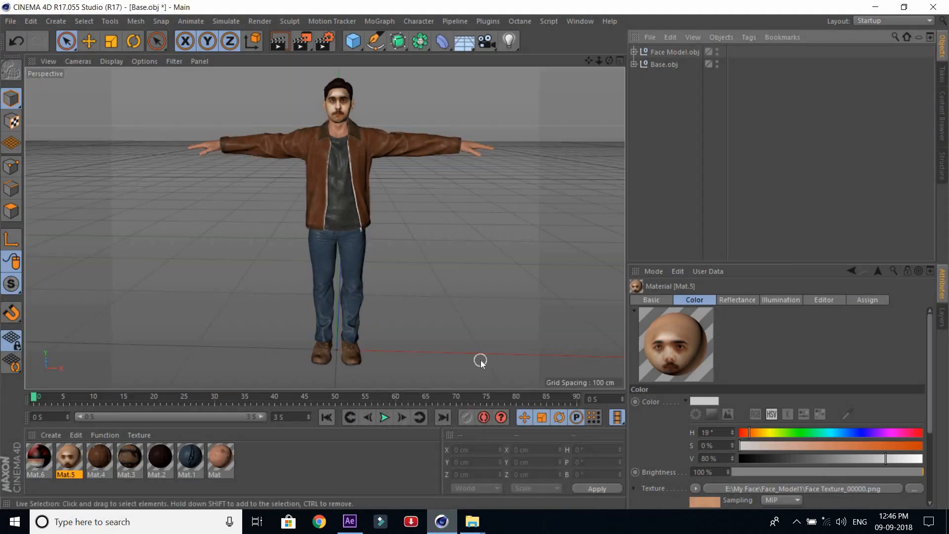
- Begin the Wavefront OBJ export again, creating and opening a folder named Final Model within Base
{"action": "left_click", "coordinate": [11, 21]}
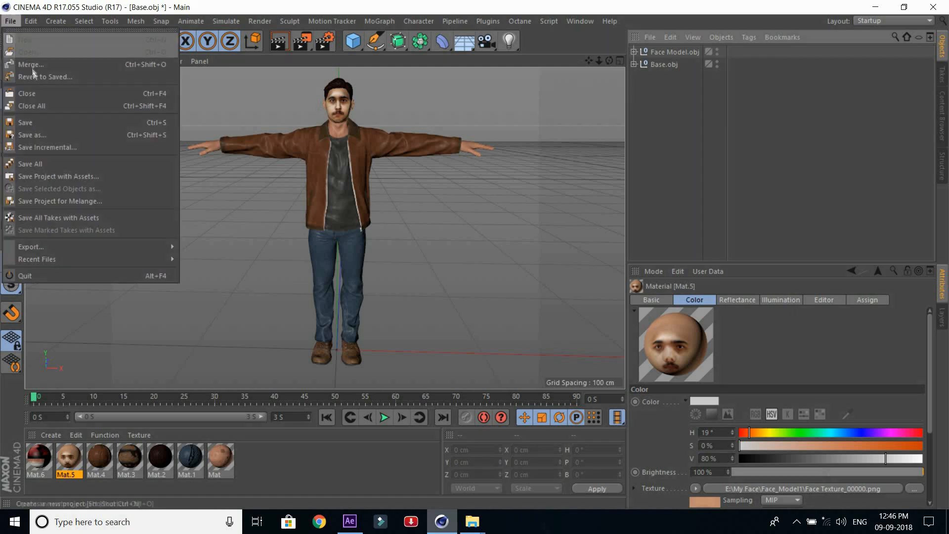
{"action": "left_click", "coordinate": [34, 117]}
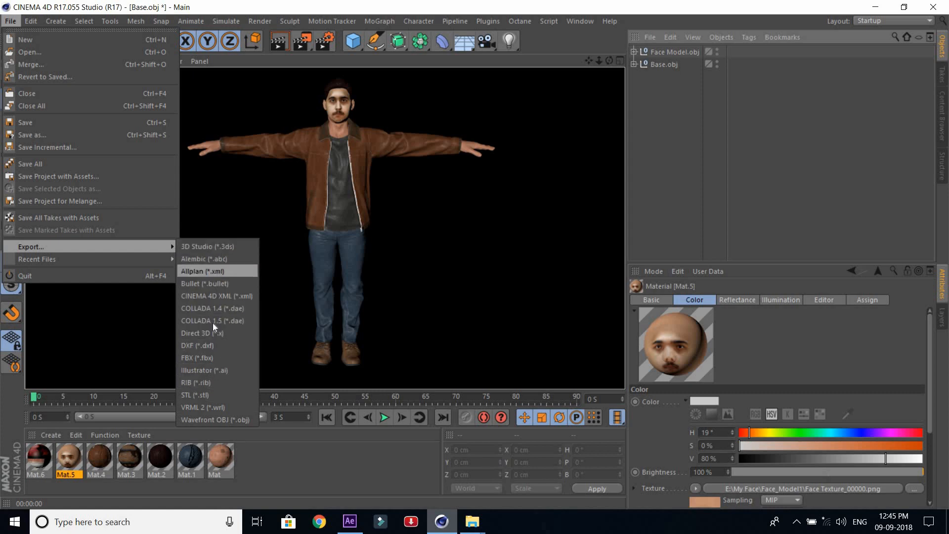
{"action": "left_click", "coordinate": [221, 420]}
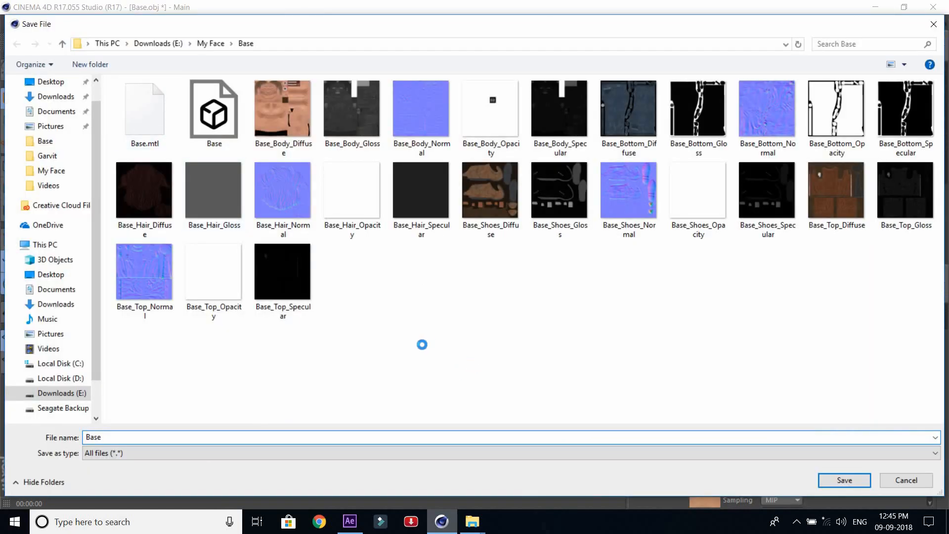
{"action": "right_click", "coordinate": [423, 368]}
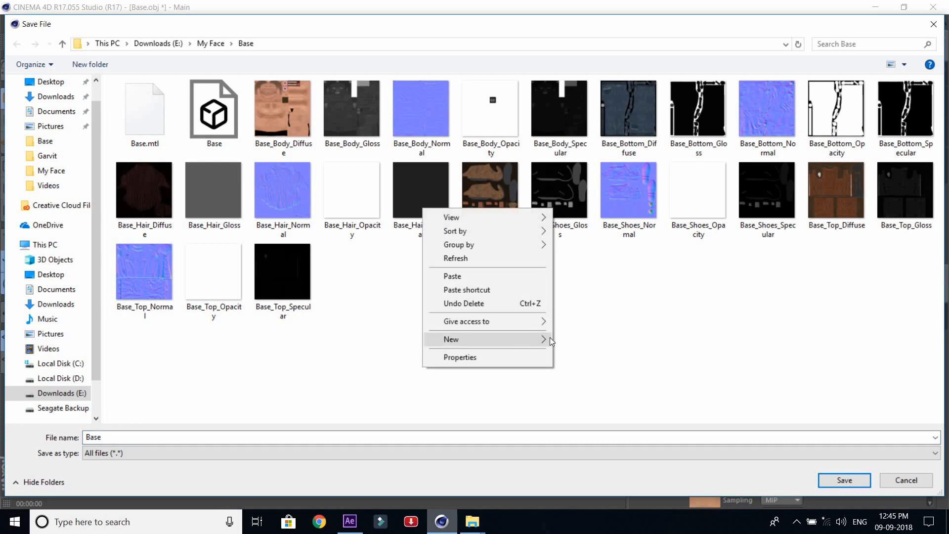
{"action": "left_click", "coordinate": [570, 341]}
{"action": "type", "text": "Final Model"}
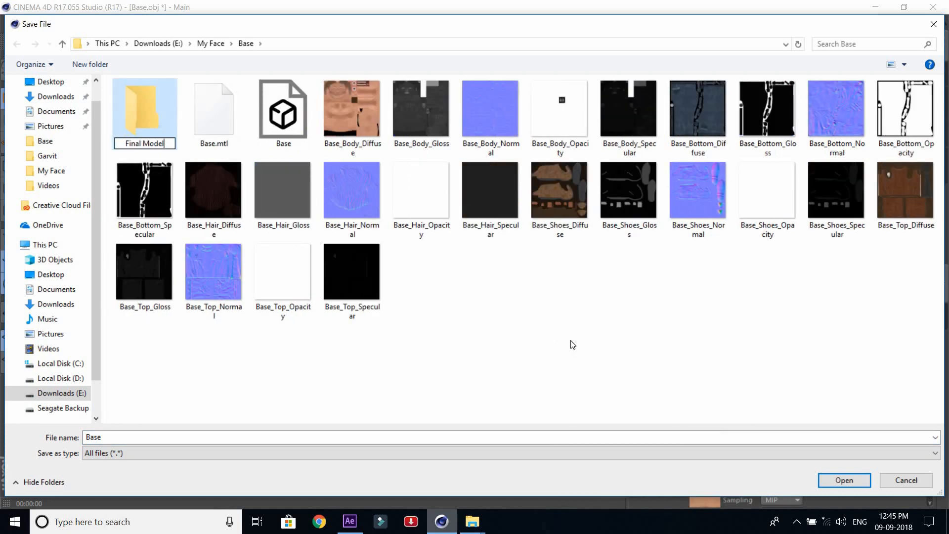
{"action": "key", "text": "Return"}
{"action": "key", "text": "Return"}
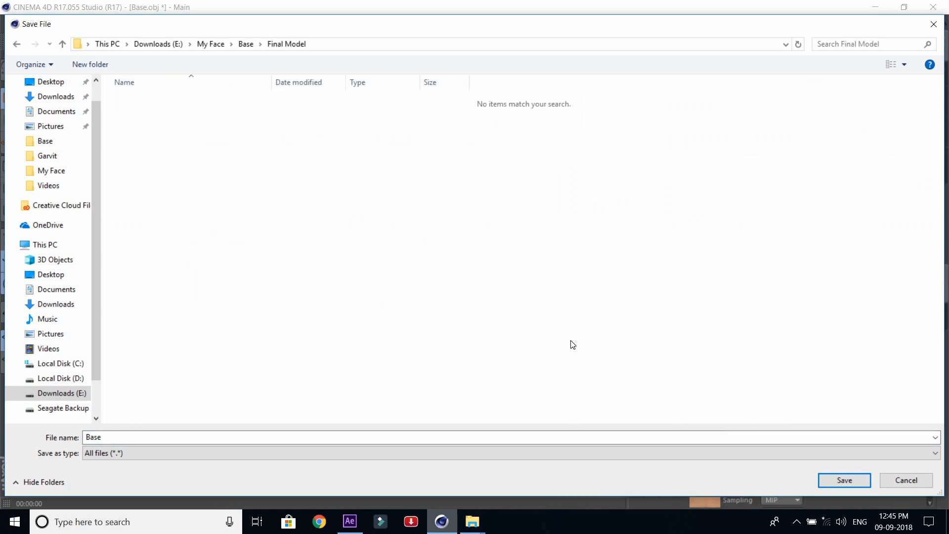
- Export the character into the Final Model folder as Final, accepting the offered OBJ options
{"action": "left_click", "coordinate": [472, 437]}
{"action": "type", "text": "Final"}
{"action": "key", "text": "Return"}
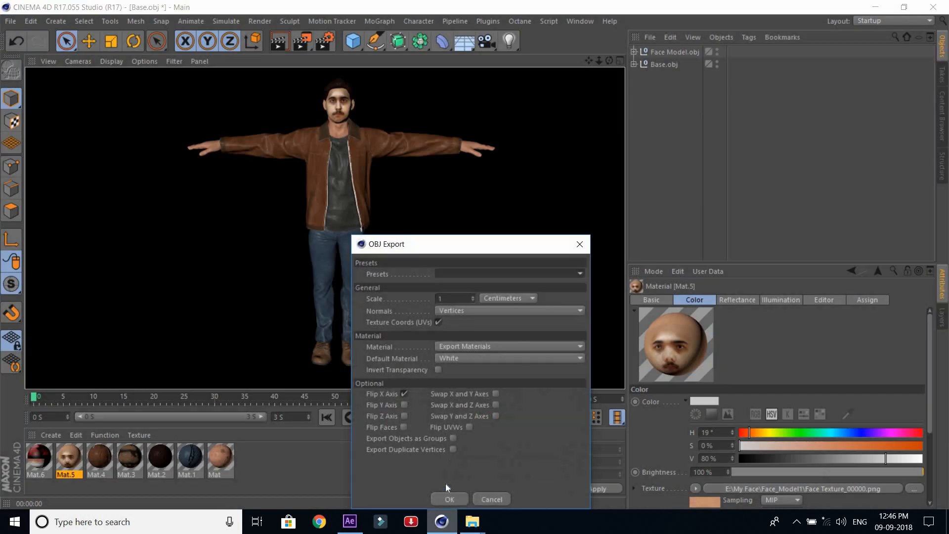
{"action": "left_click", "coordinate": [449, 497]}
- Save the Cinema 4D project as C4d File in the Base folder
{"action": "left_click", "coordinate": [10, 21]}
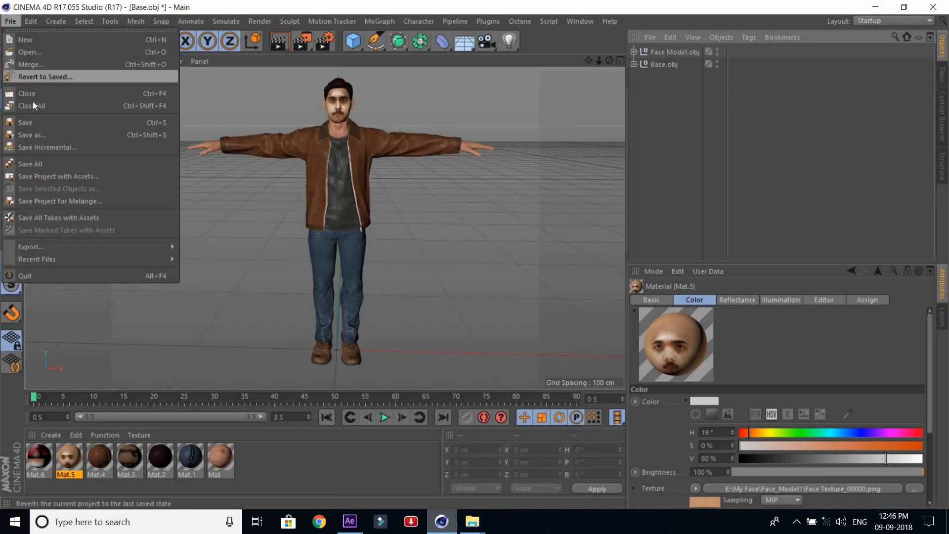
{"action": "left_click", "coordinate": [36, 123]}
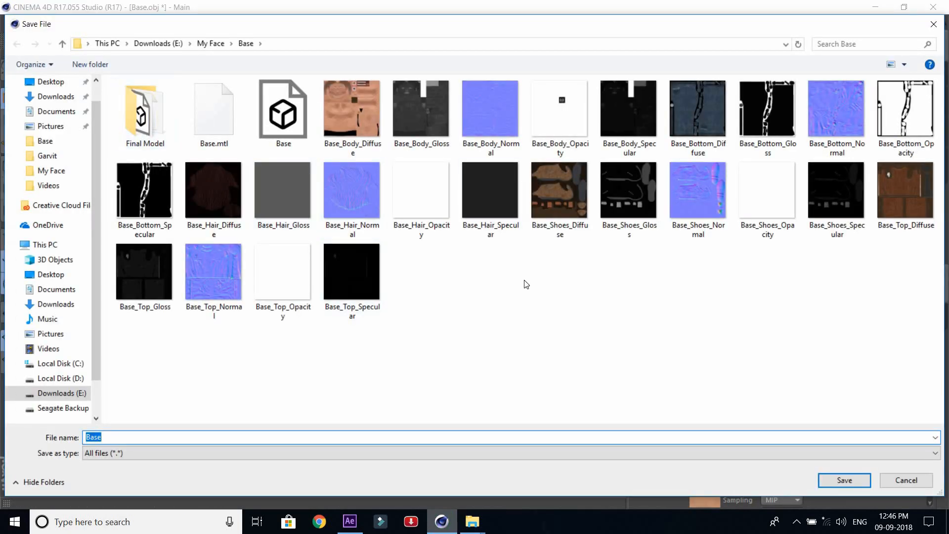
{"action": "type", "text": "C4d Film"}
{"action": "key", "text": "BackSpace"}
{"action": "type", "text": "e"}
{"action": "key", "text": "Return"}
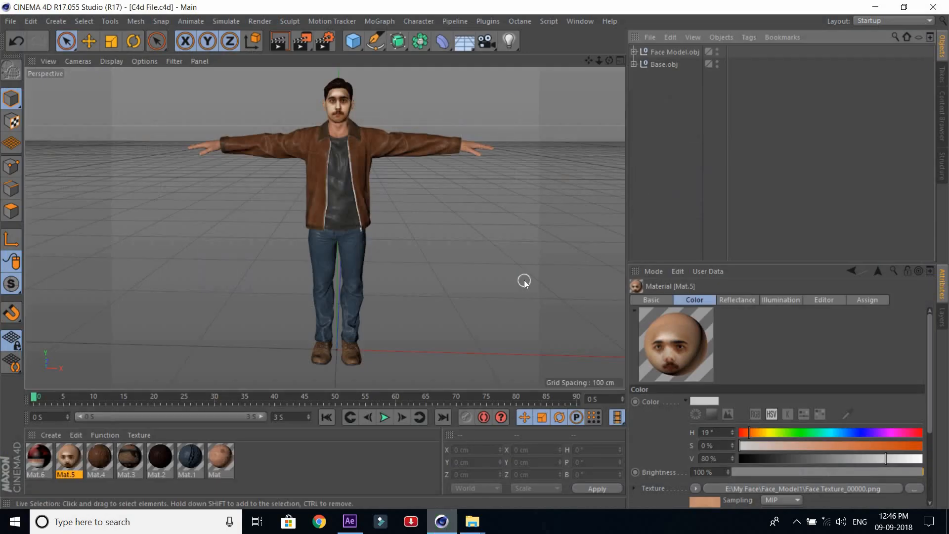